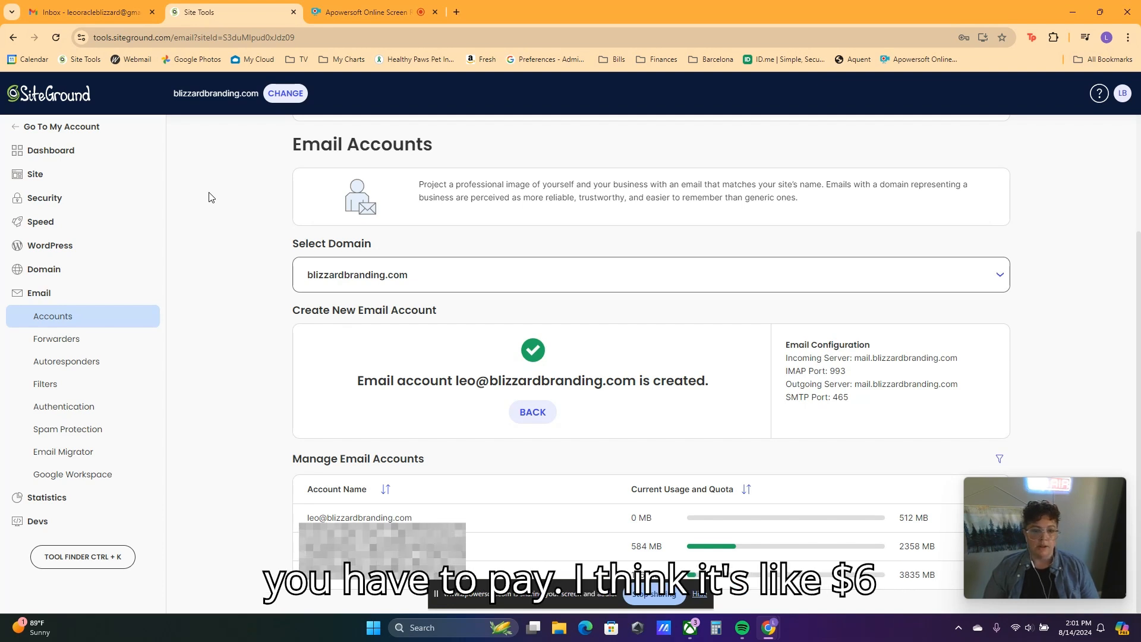
left_click(135, 16)
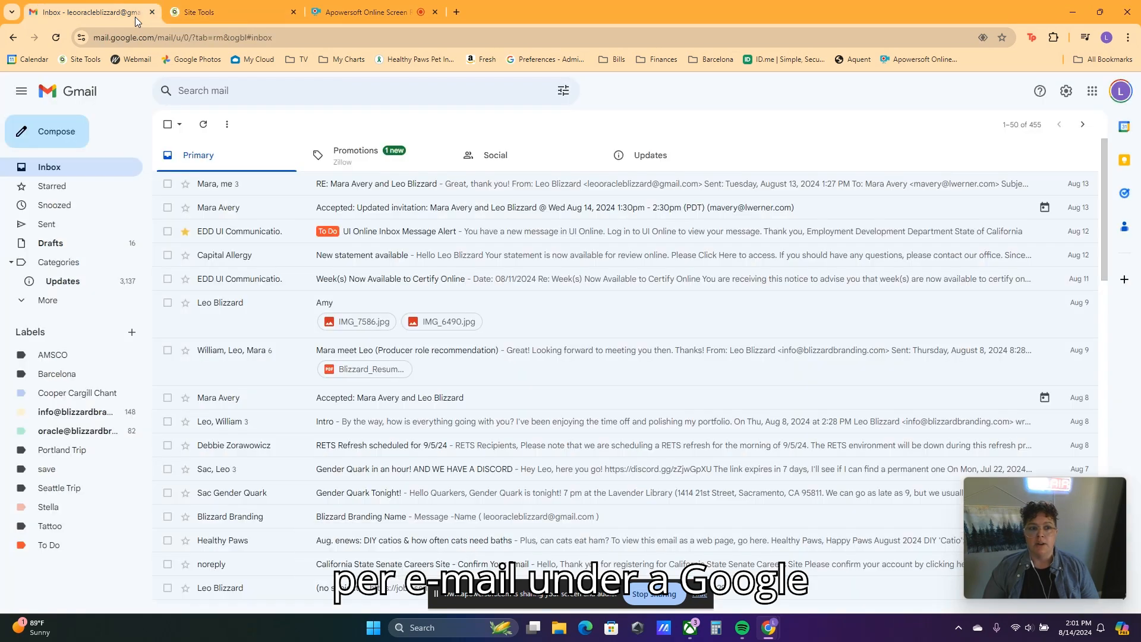
left_click(198, 15)
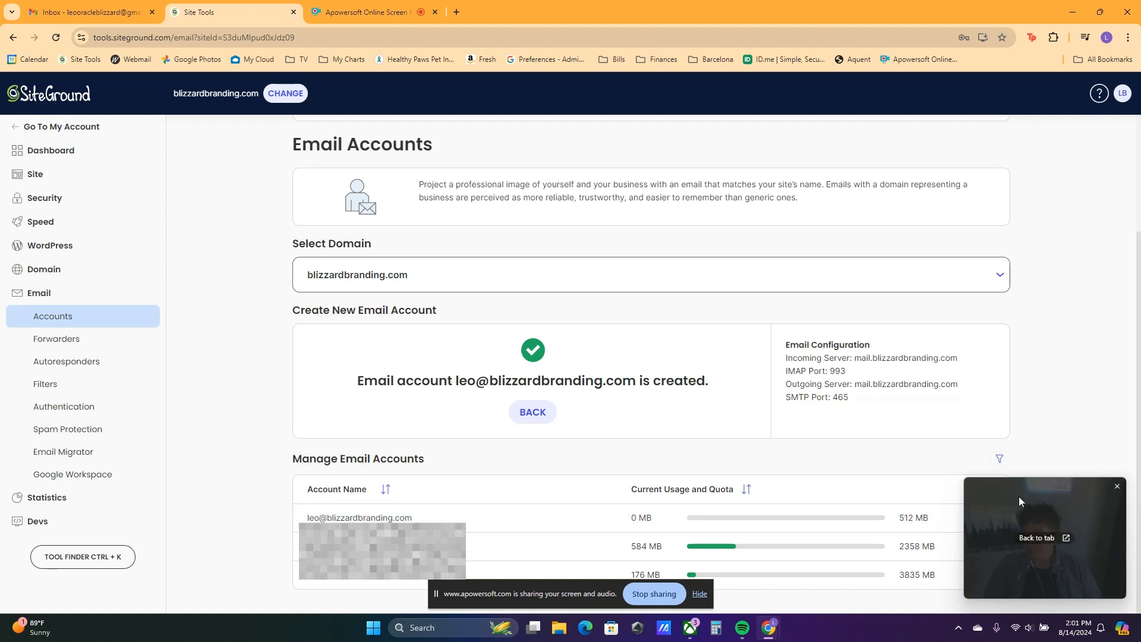
left_click_drag(1018, 496, 1017, 492)
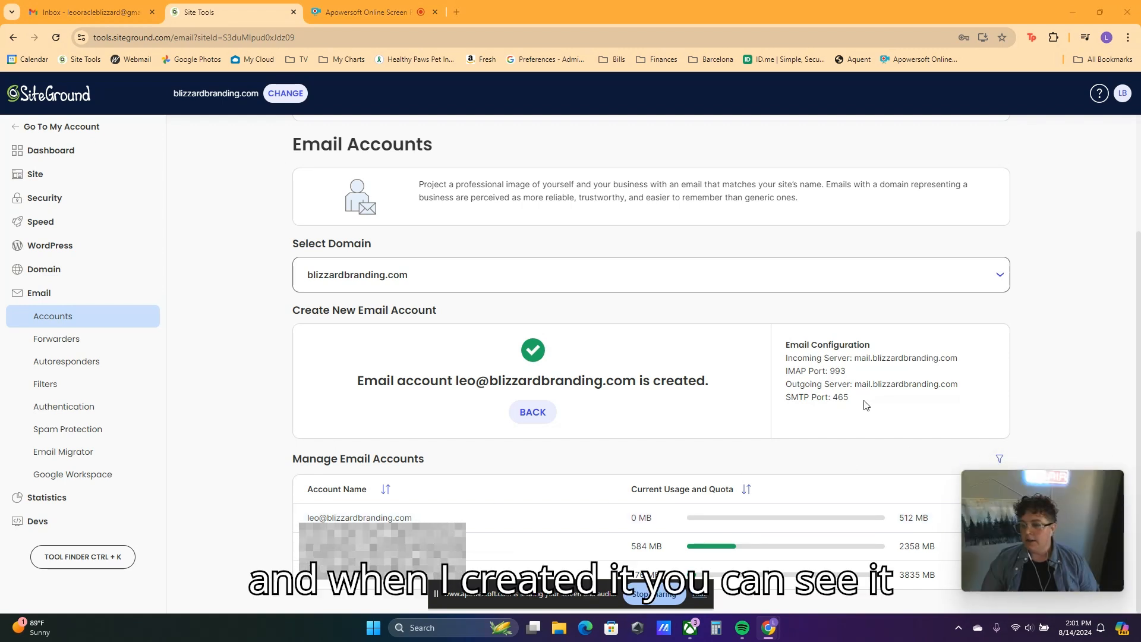
left_click_drag(854, 399, 784, 351)
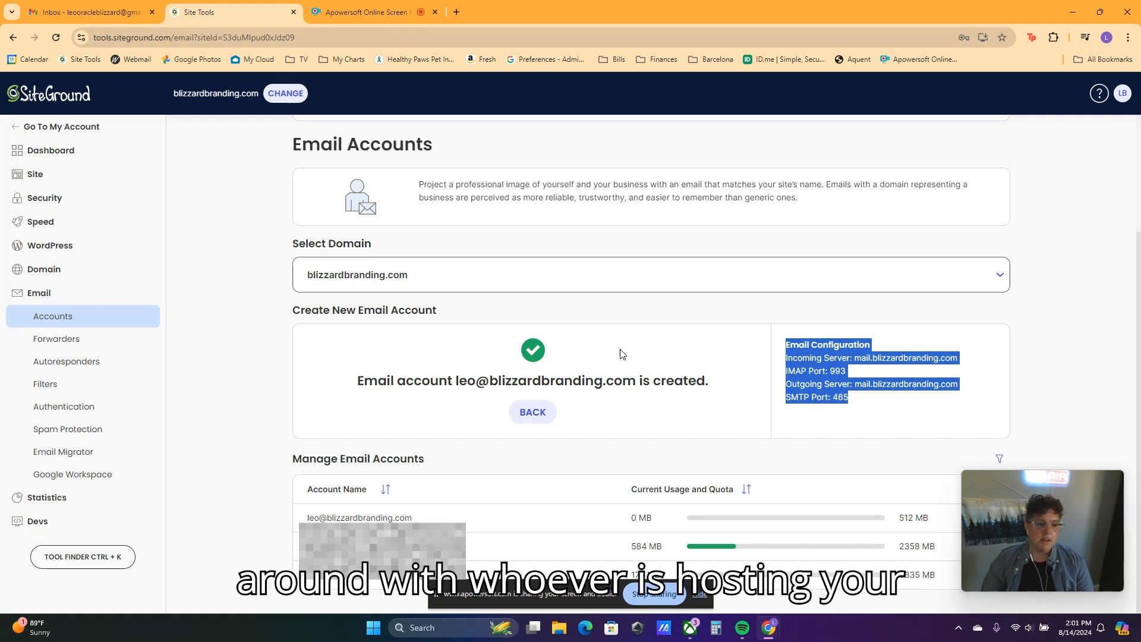
left_click(856, 401)
left_click_drag(848, 400, 789, 388)
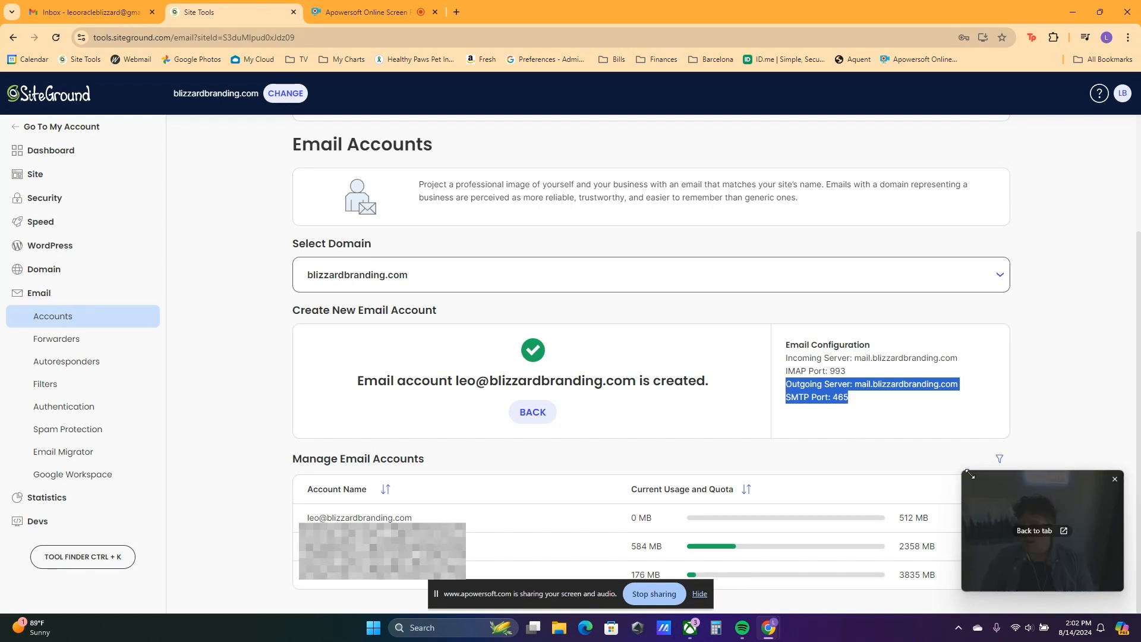
left_click(1042, 531)
left_click_drag(997, 495, 983, 158)
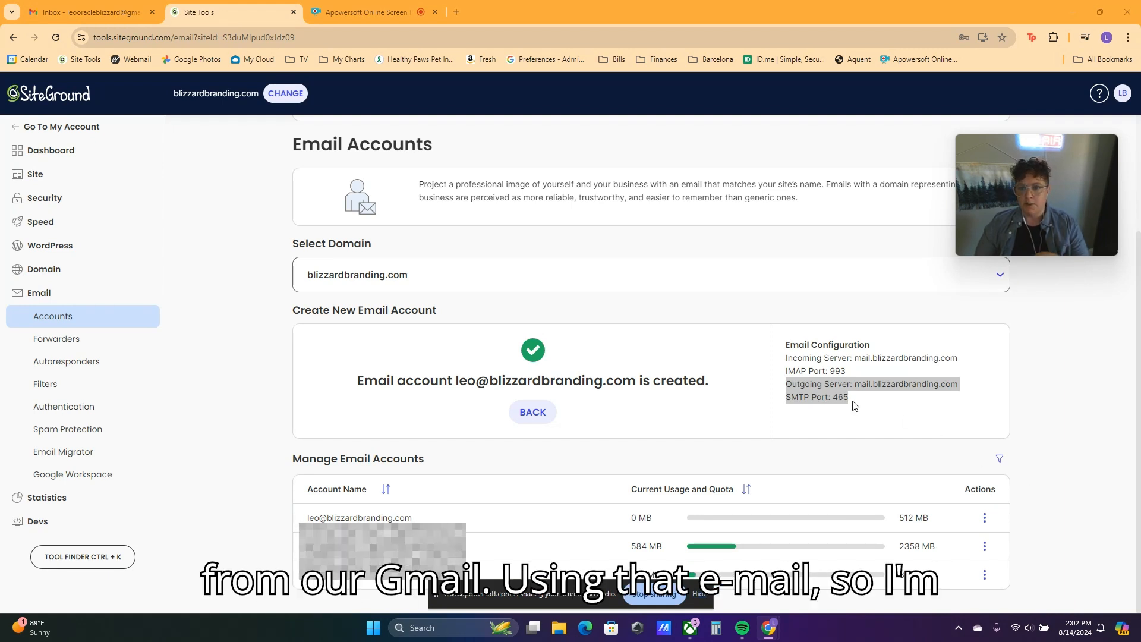
left_click(984, 519)
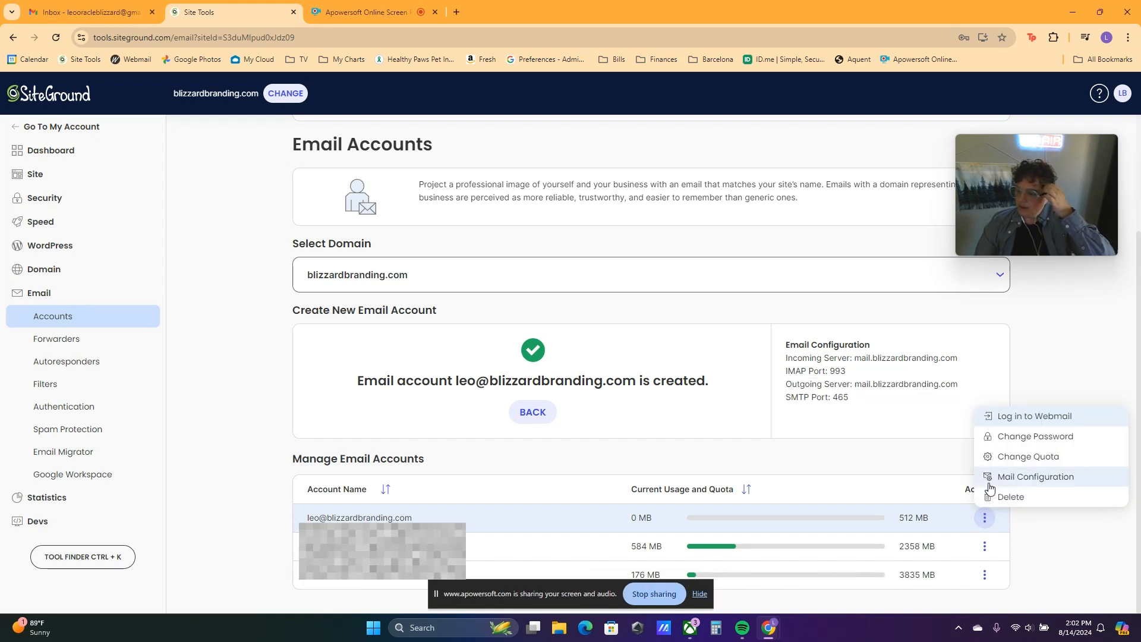
left_click(1011, 417)
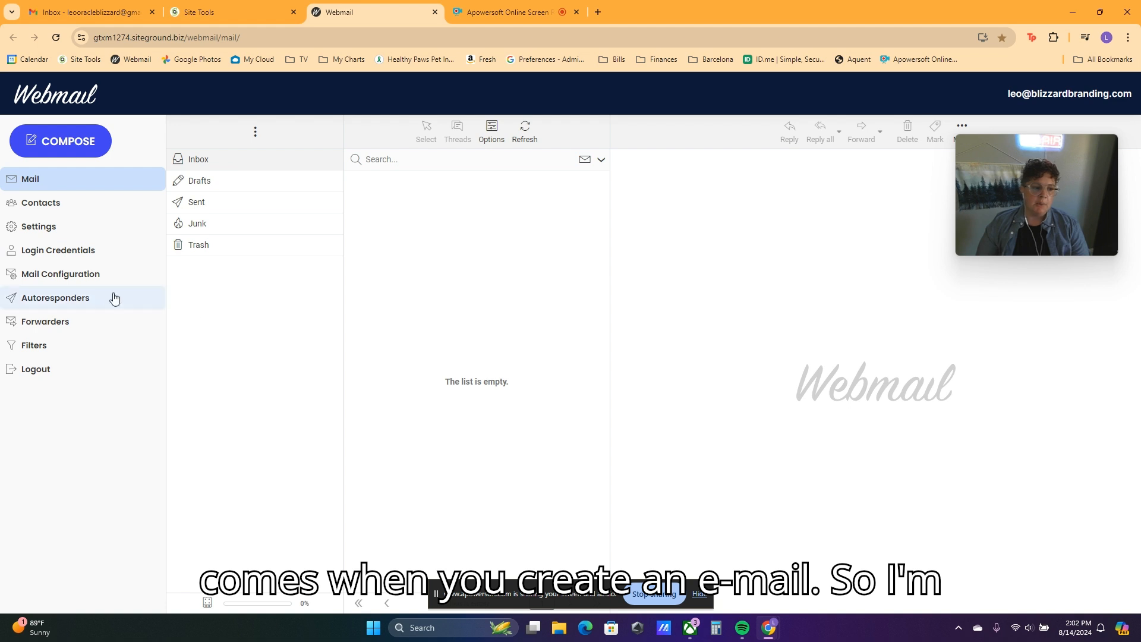
Step: Check the manual mail client settings with SMTP port 465, then go to Forwarders
left_click(61, 278)
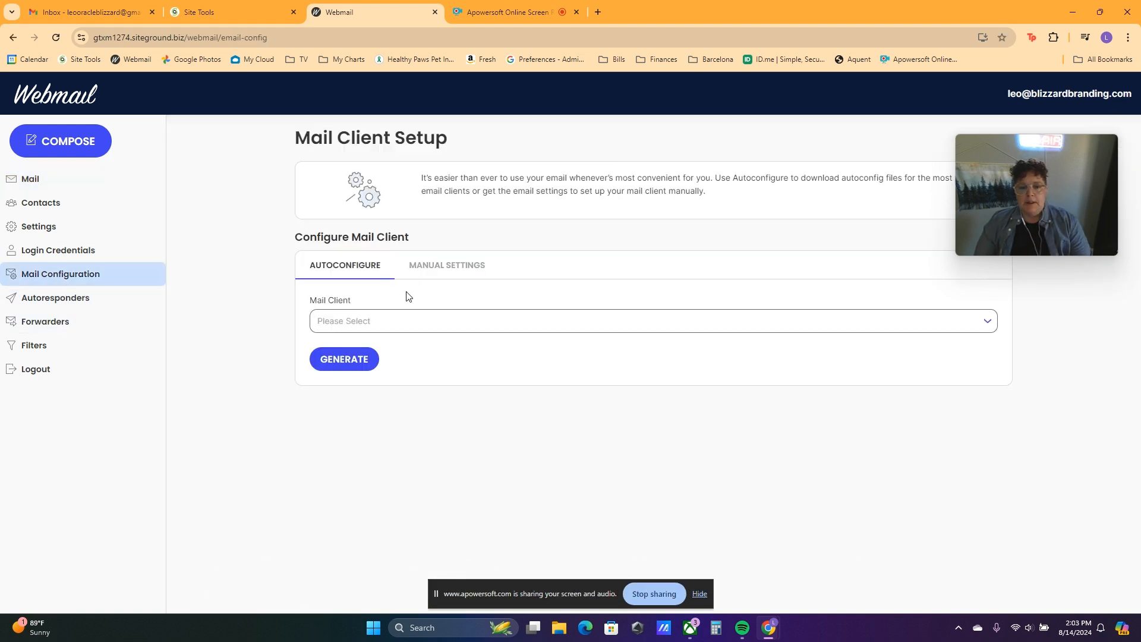
left_click(390, 326)
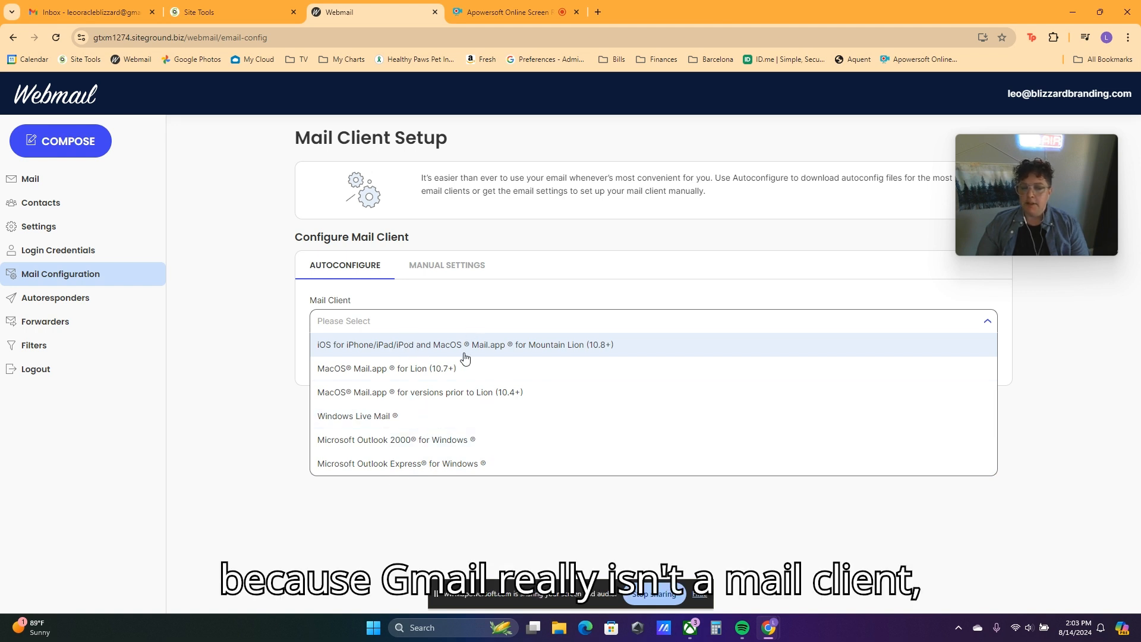
left_click(456, 278)
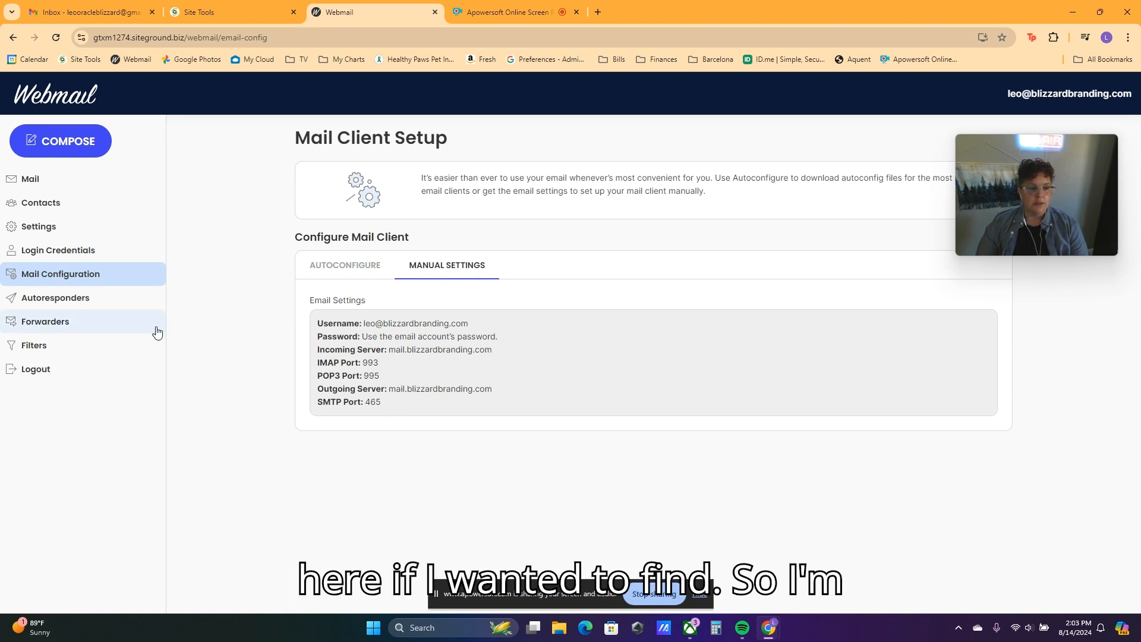
left_click(105, 321)
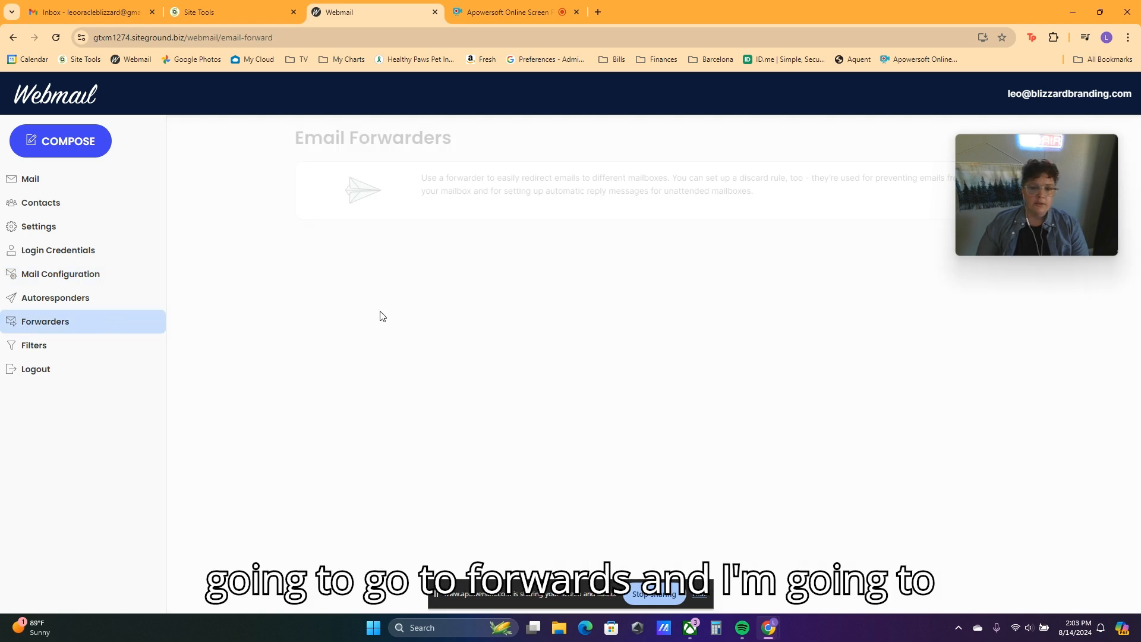
left_click(664, 348)
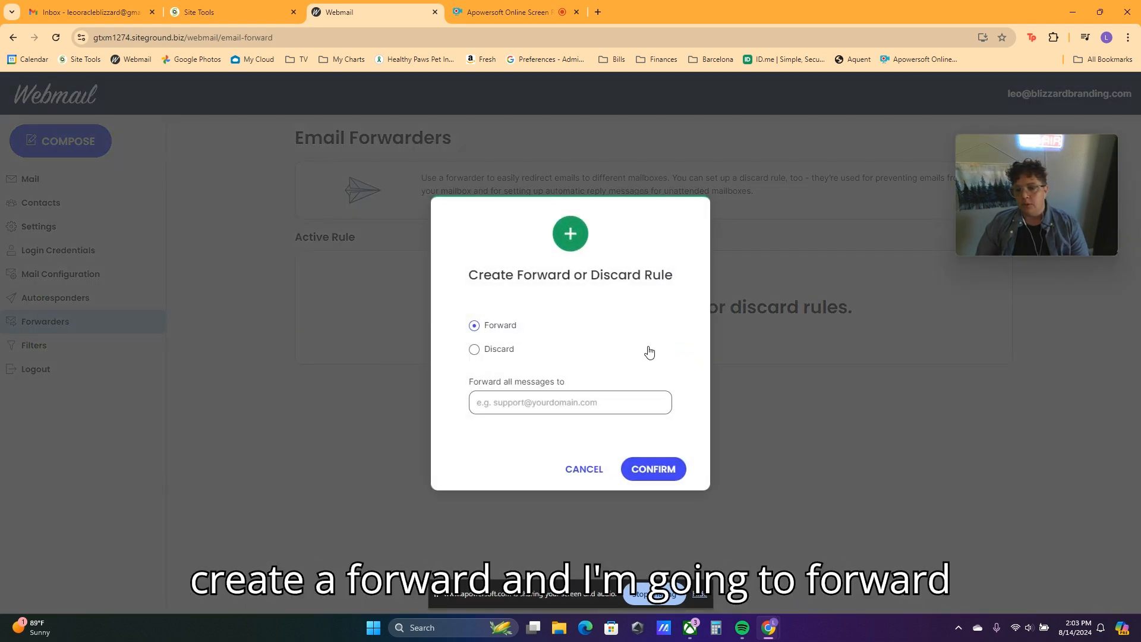
left_click(557, 407)
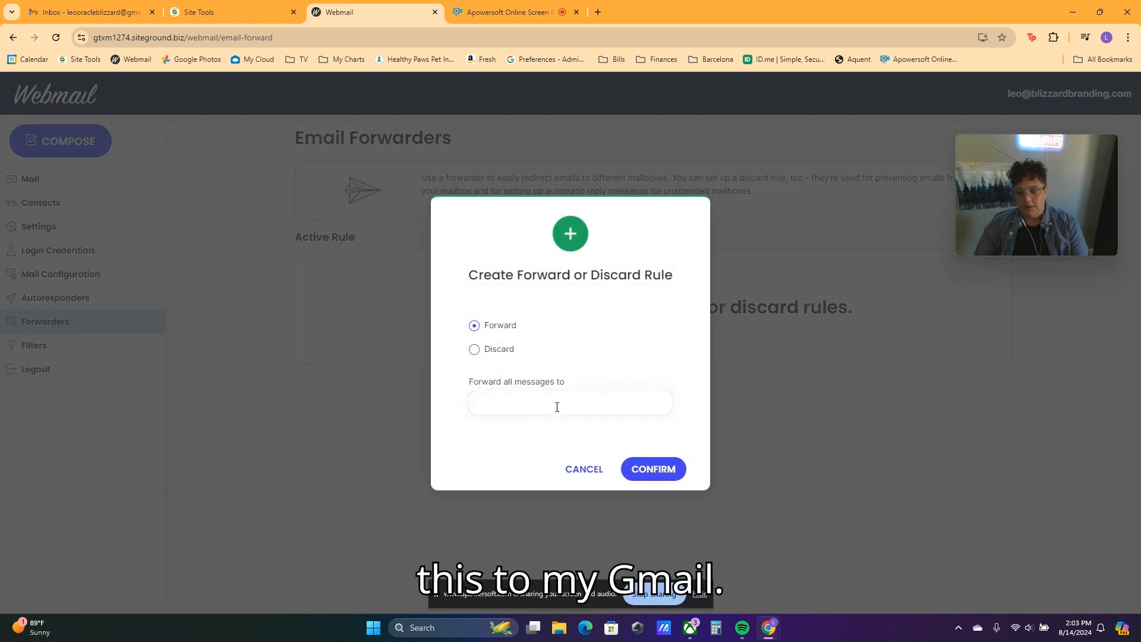
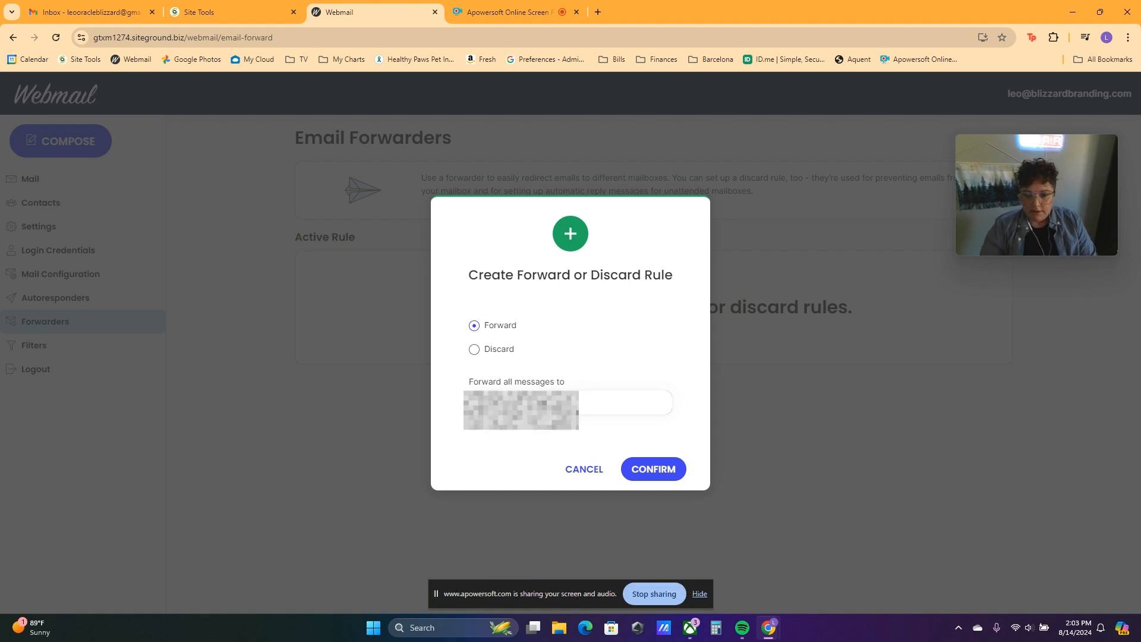
key("Return")
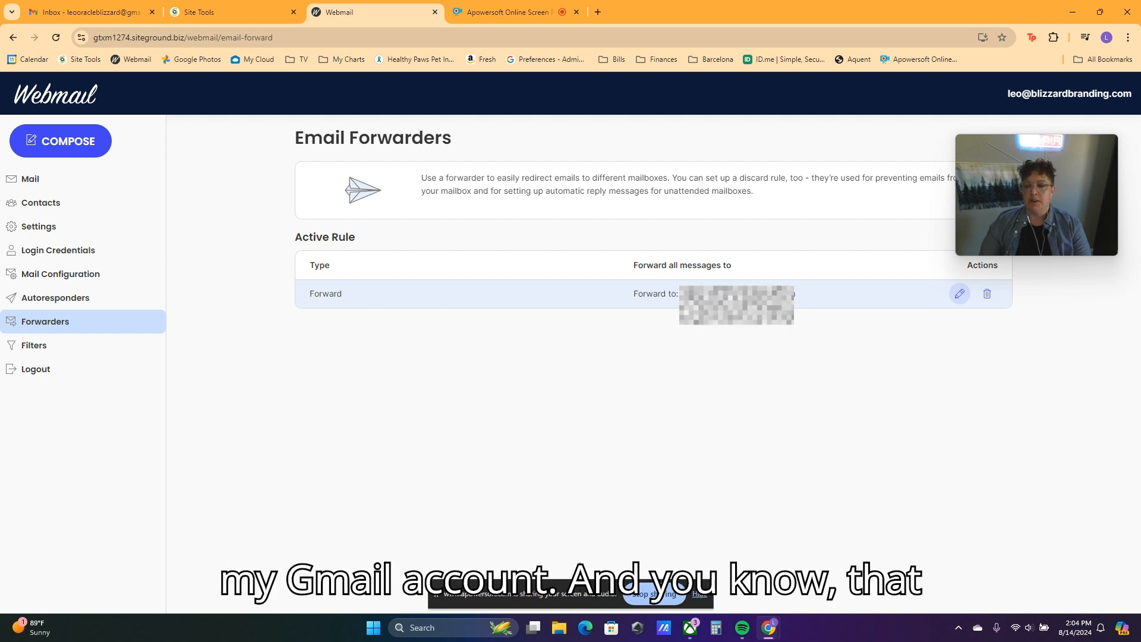
left_click(122, 16)
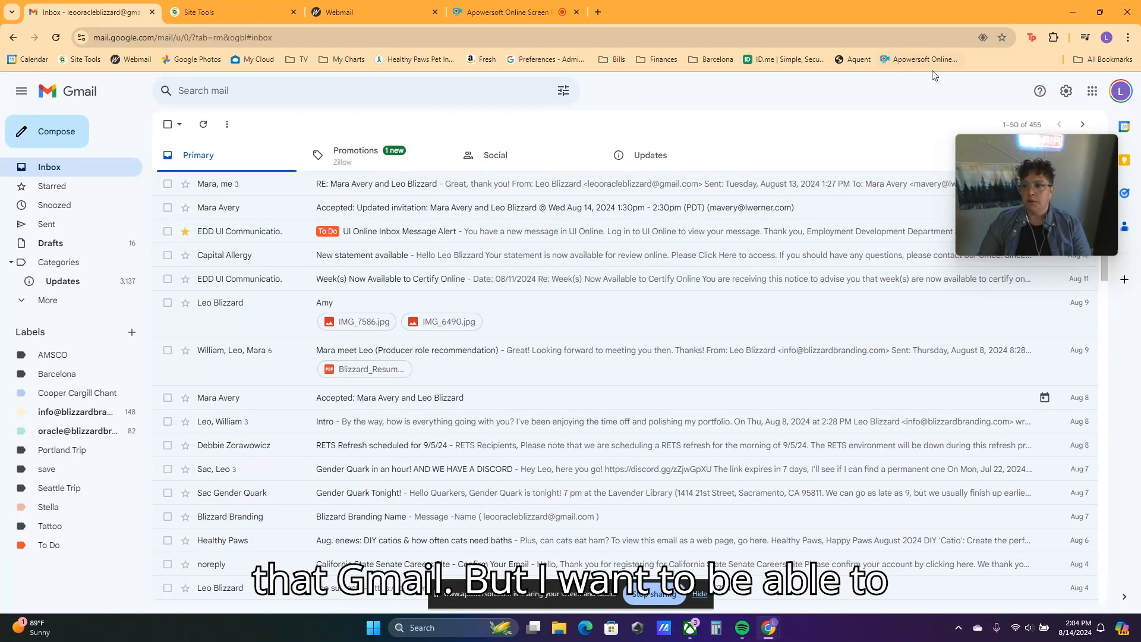
Step: In Gmail's Accounts and Import settings, start adding another Send mail as address
left_click_drag(984, 146, 778, 135)
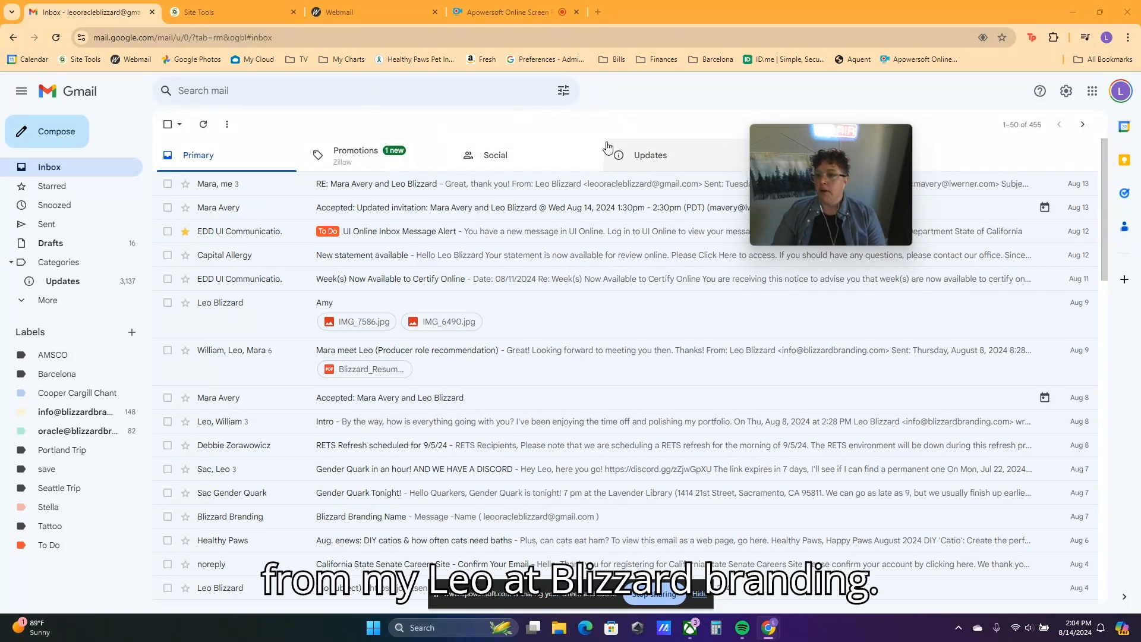
left_click(1067, 93)
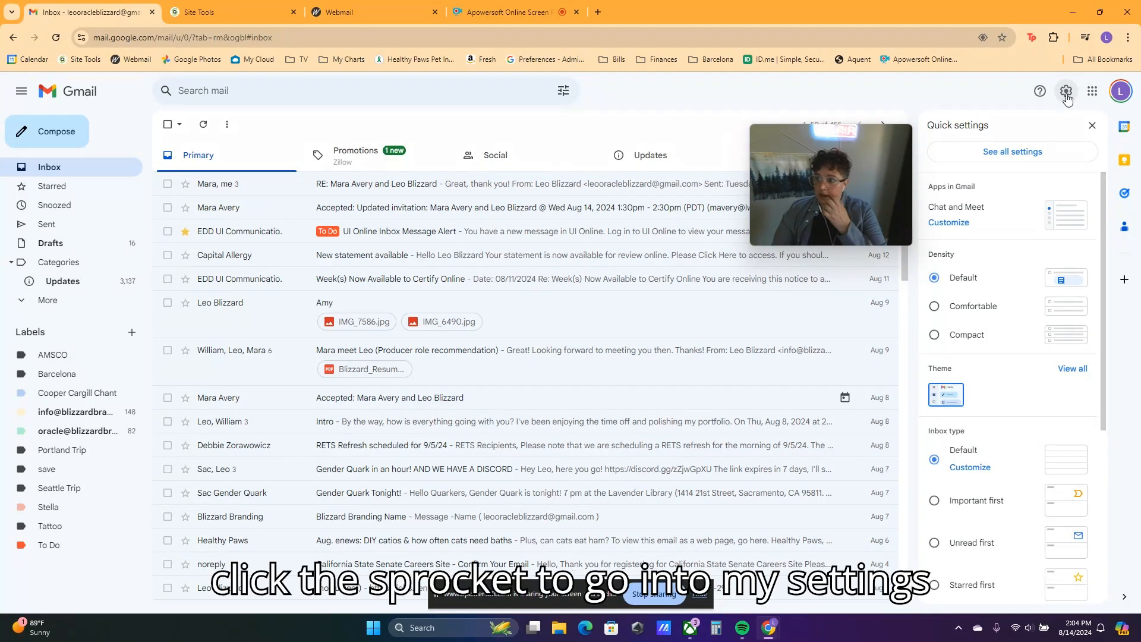
left_click(1035, 152)
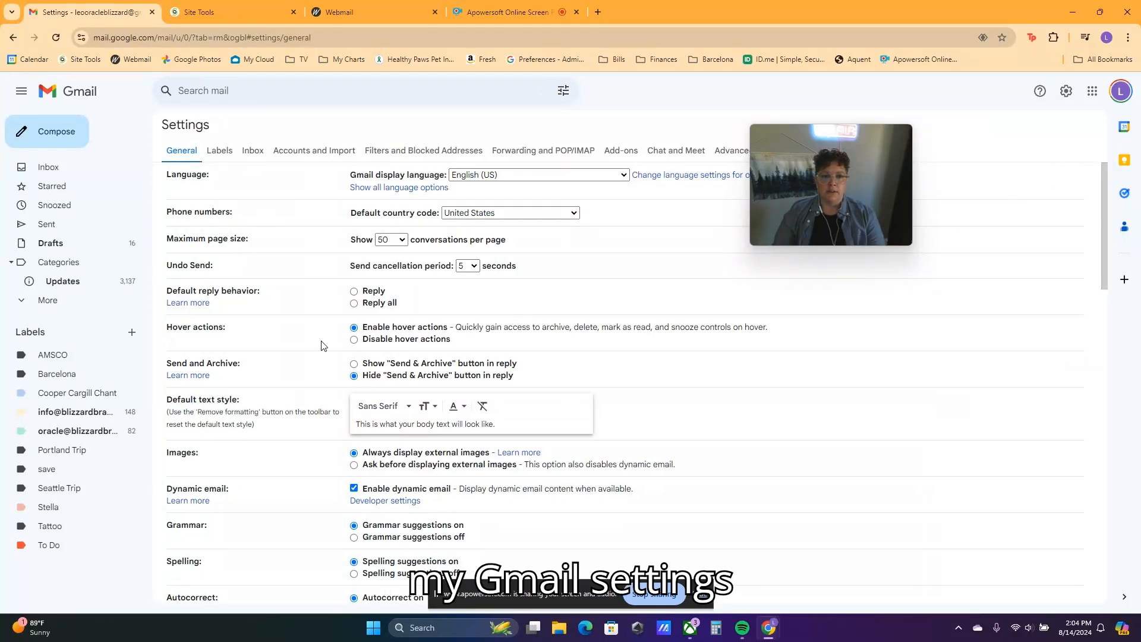
left_click(304, 152)
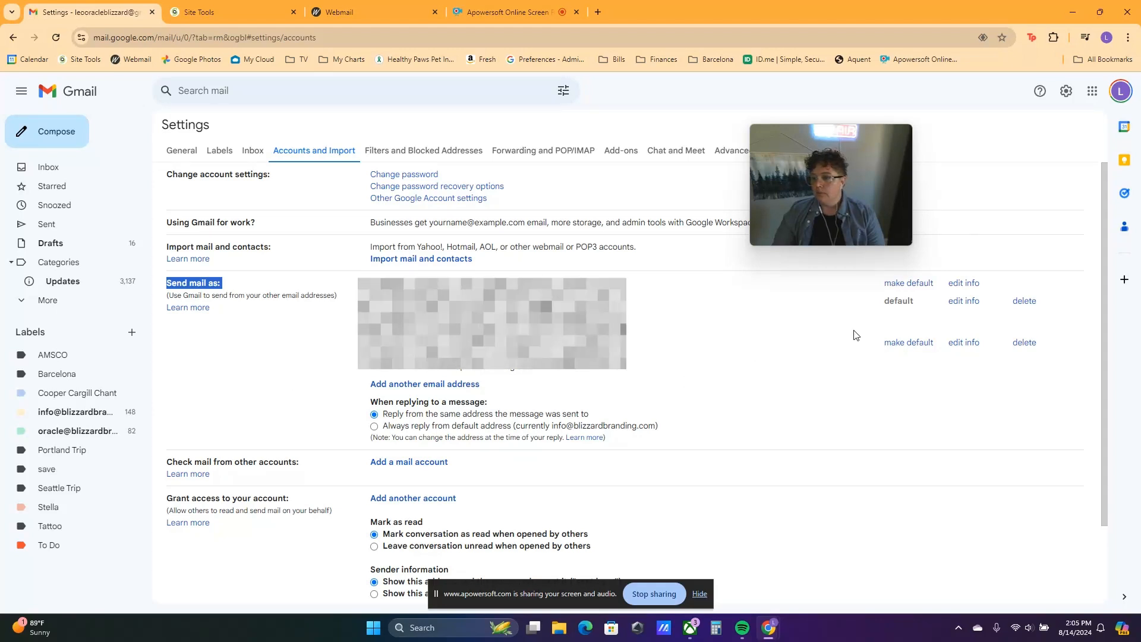
triple_click(277, 462)
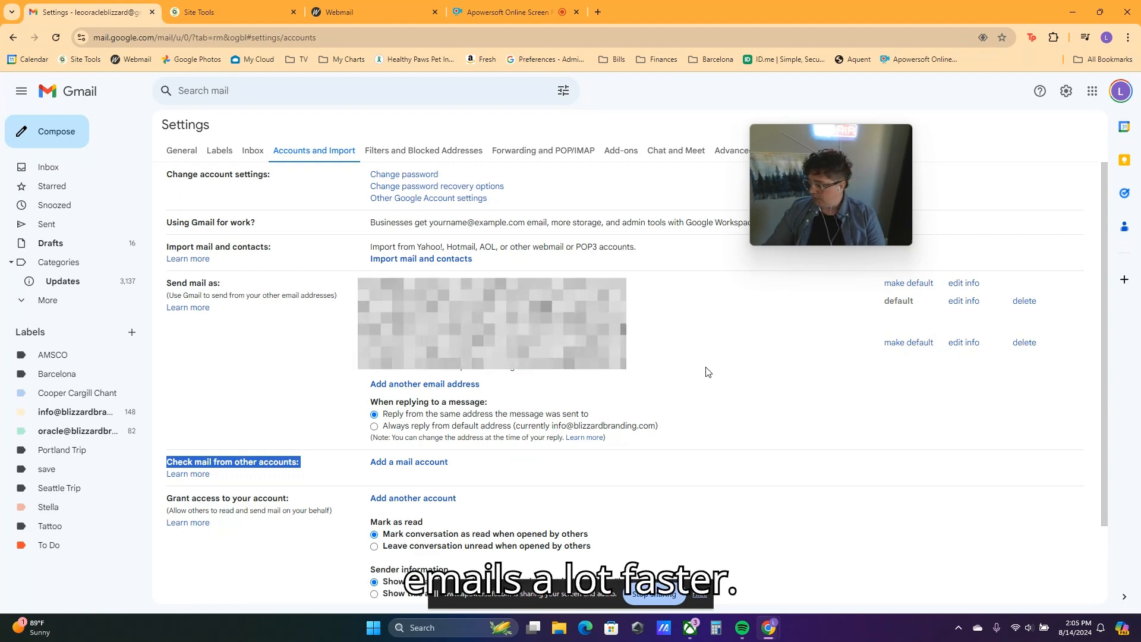
left_click(424, 384)
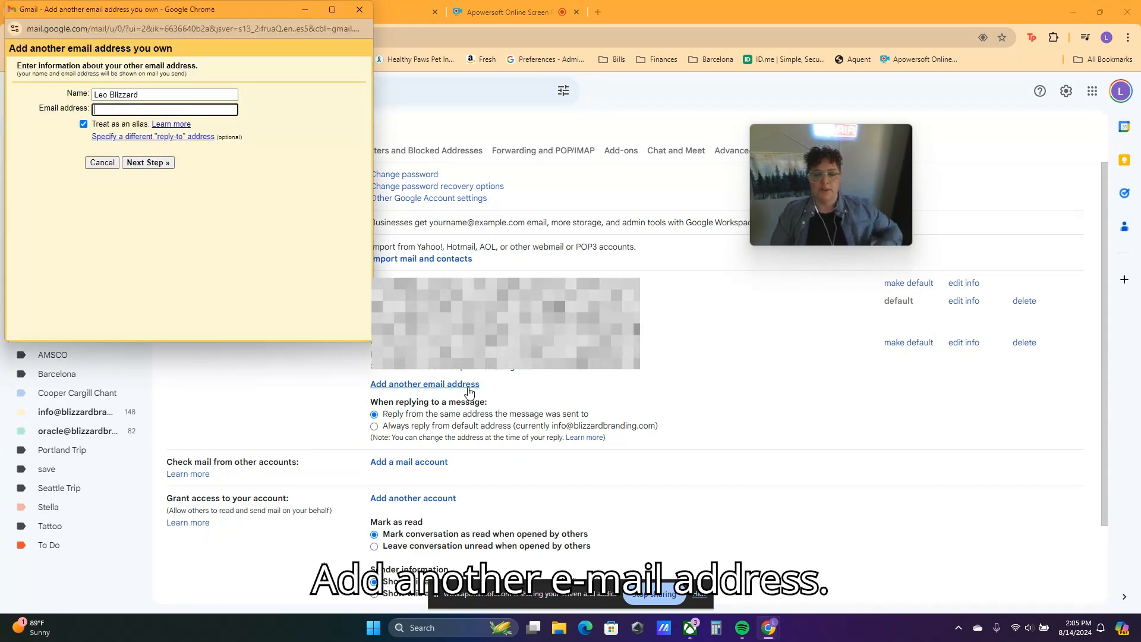
left_click(145, 110)
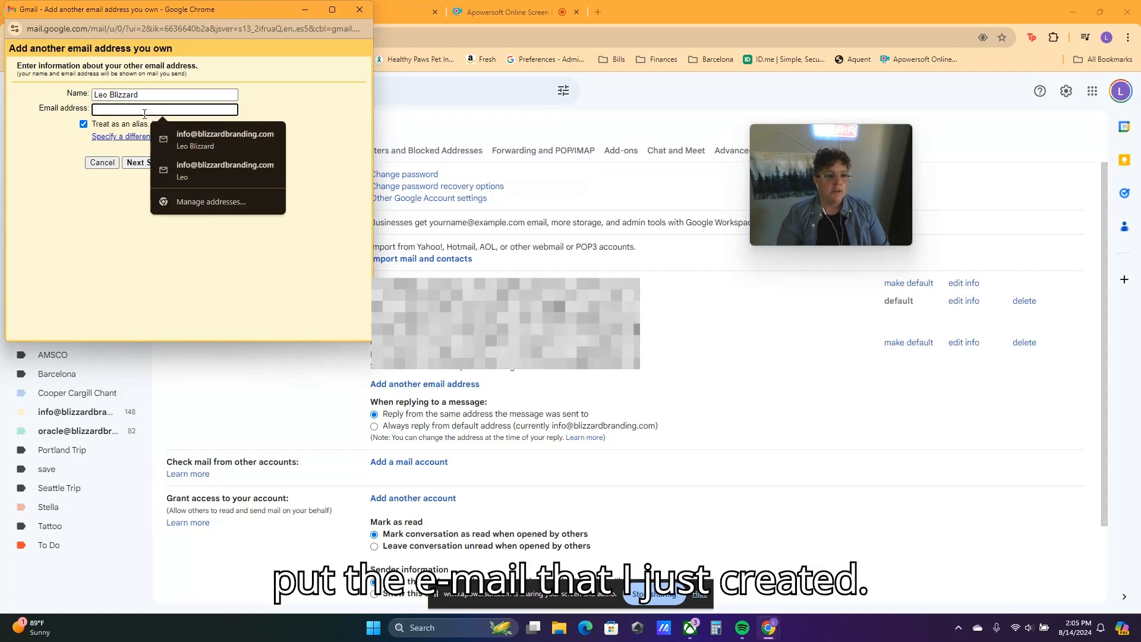
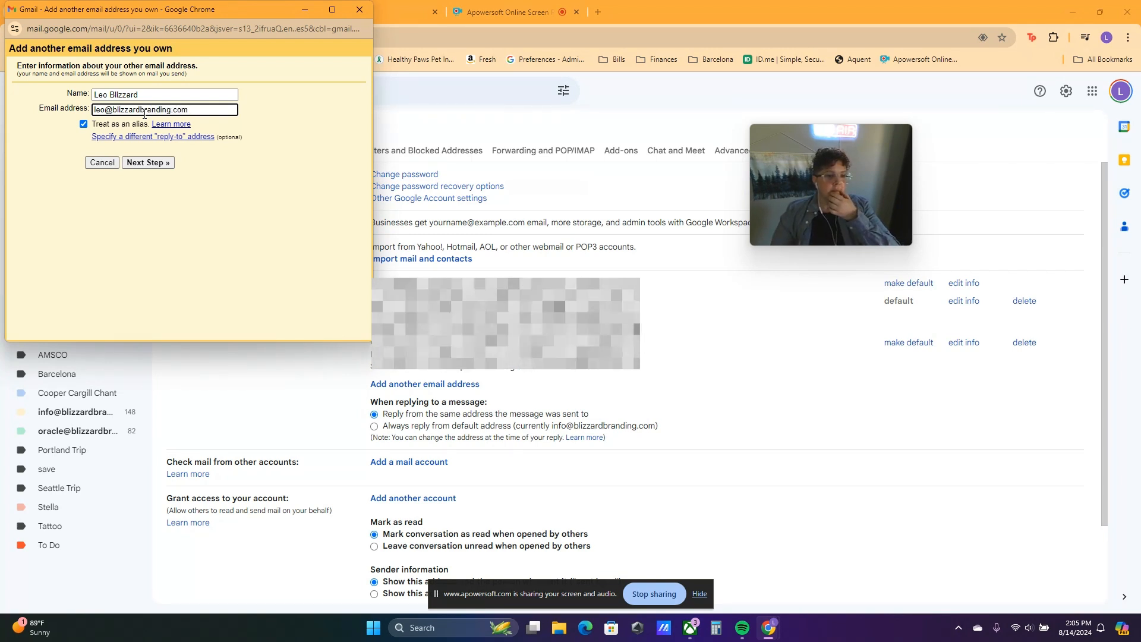
left_click(161, 164)
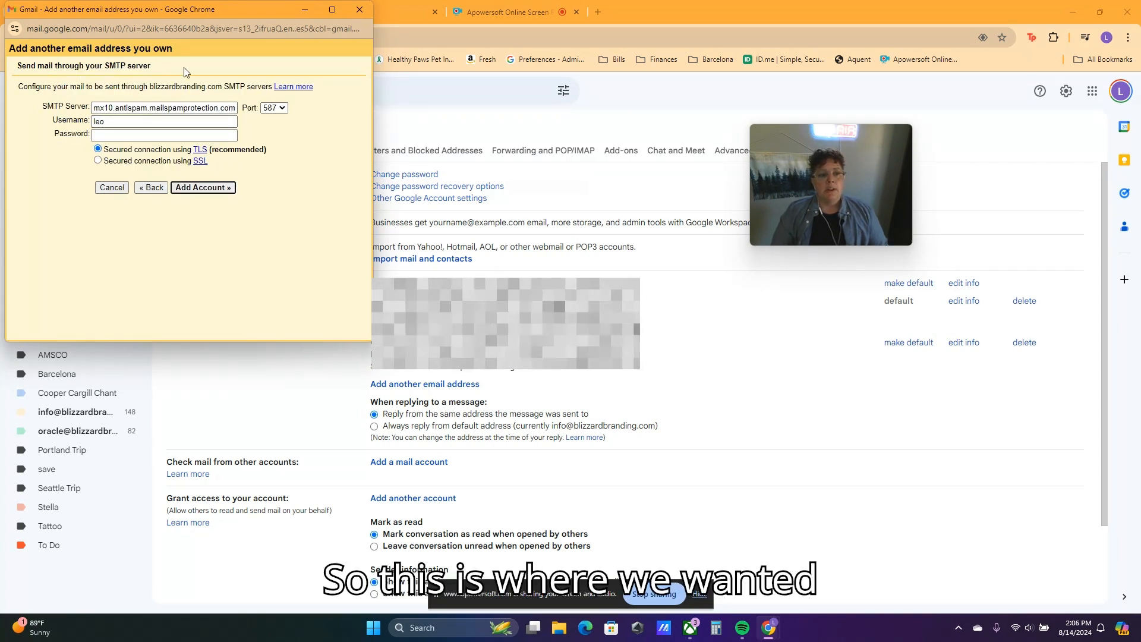
left_click_drag(197, 12, 849, 112)
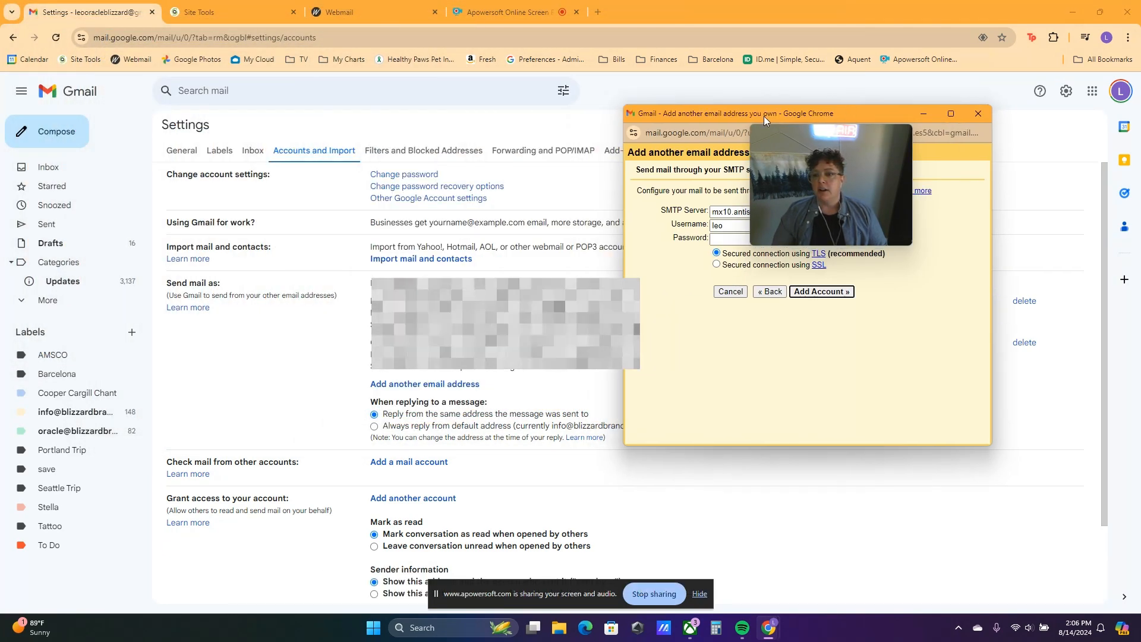
Step: Return to the Site Tools Email Accounts page and select outgoing server mail.blizzardbranding.com
left_click(340, 16)
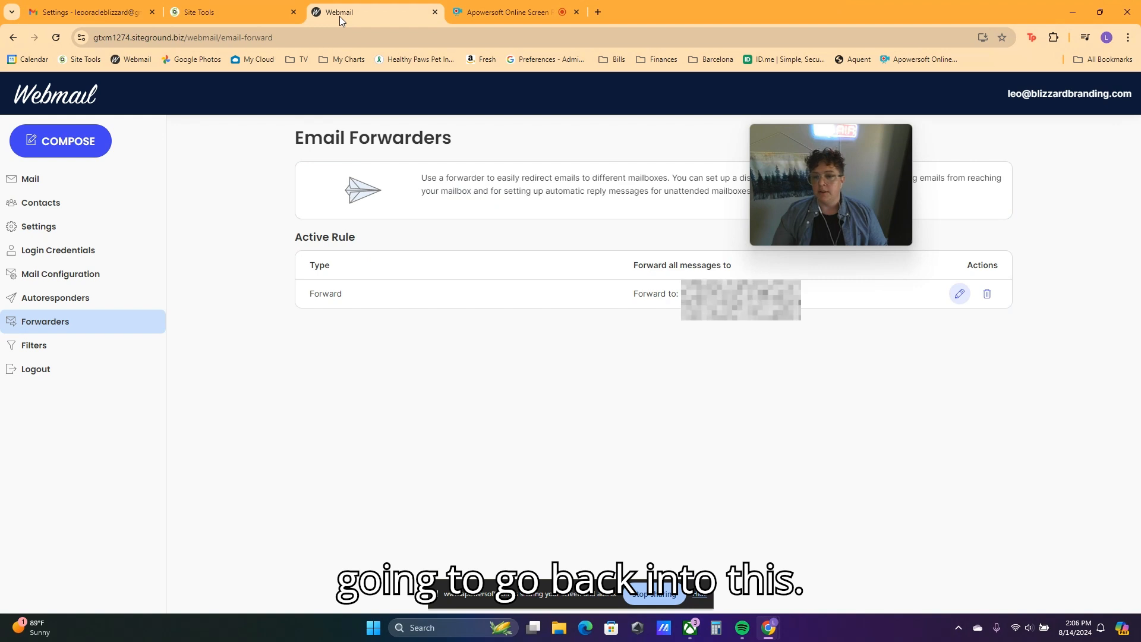
left_click(244, 15)
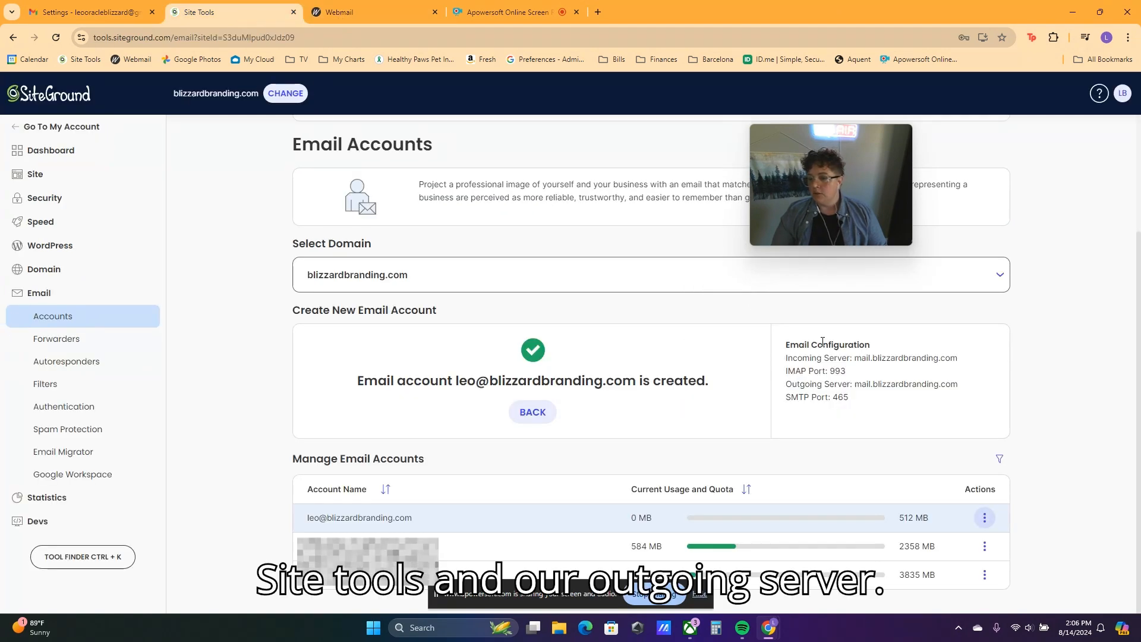
left_click_drag(856, 384, 958, 389)
key("ctrl+c")
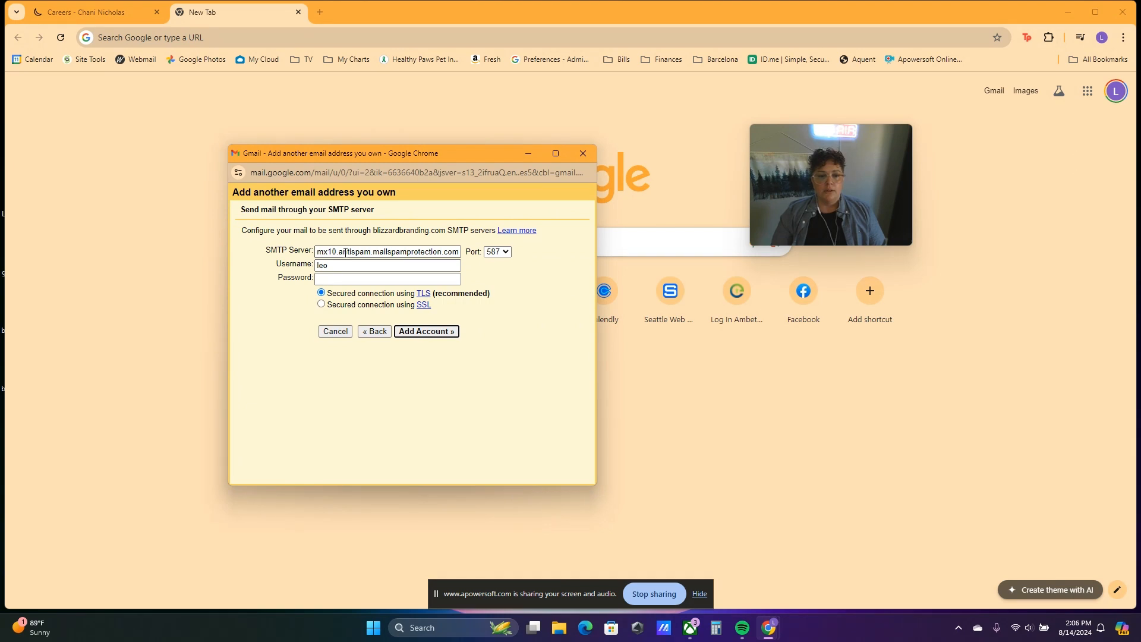
triple_click(346, 252)
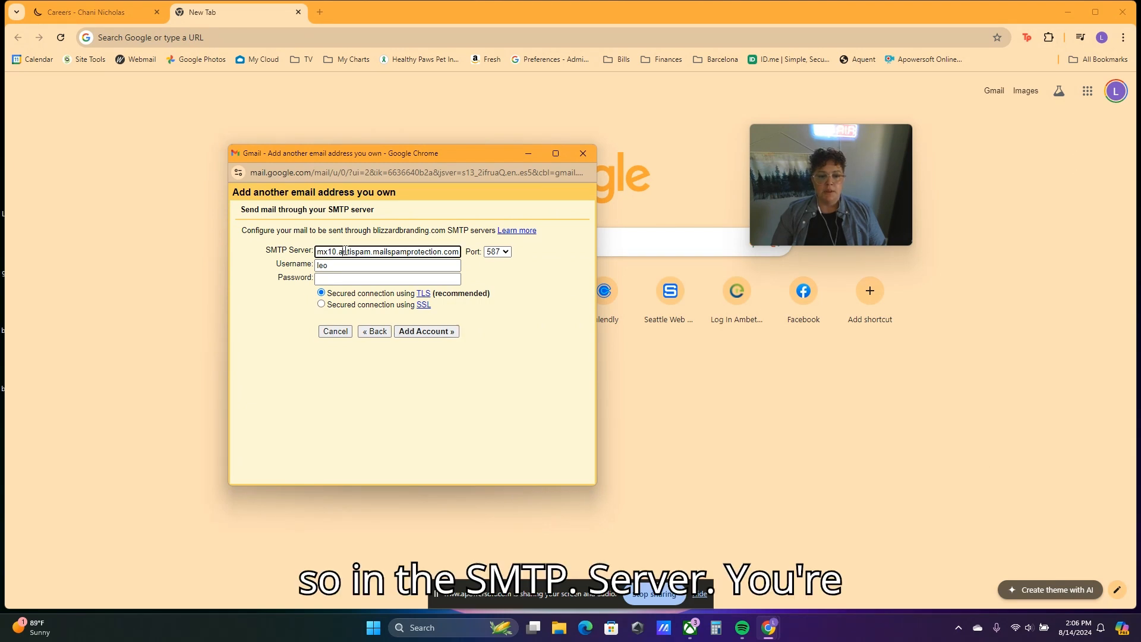
key("ctrl+v")
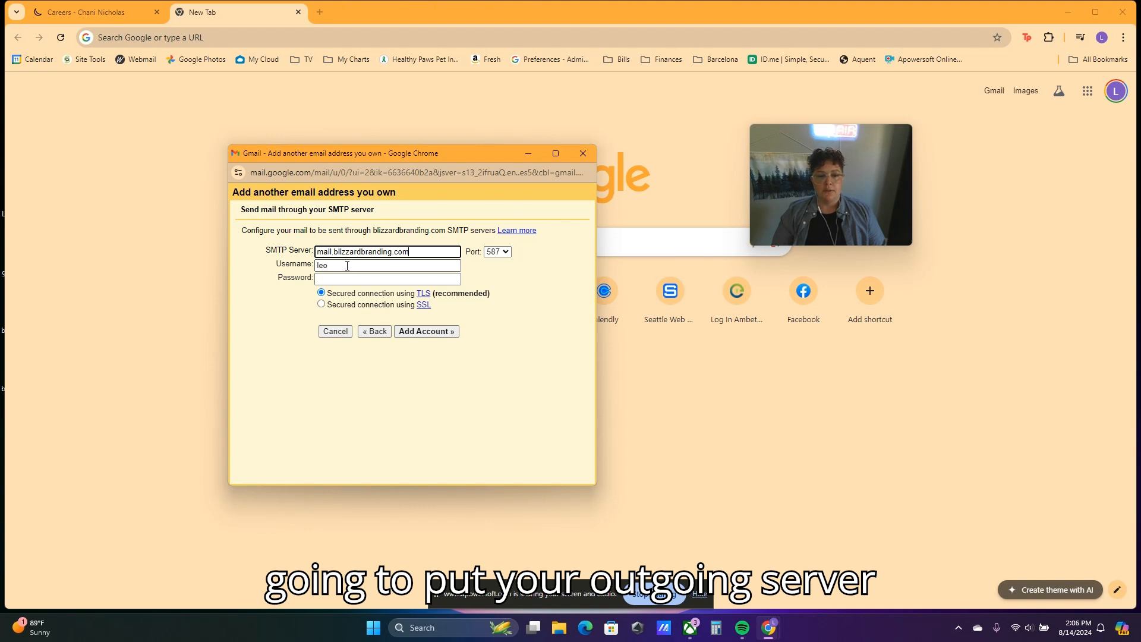
triple_click(347, 266)
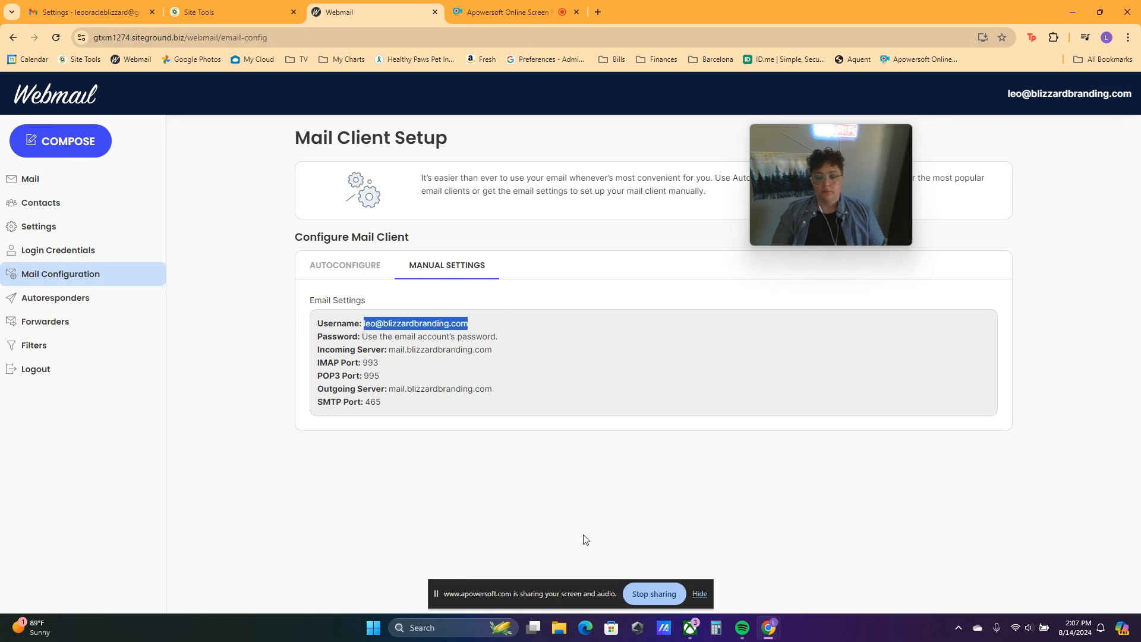
mouse_move(775, 628)
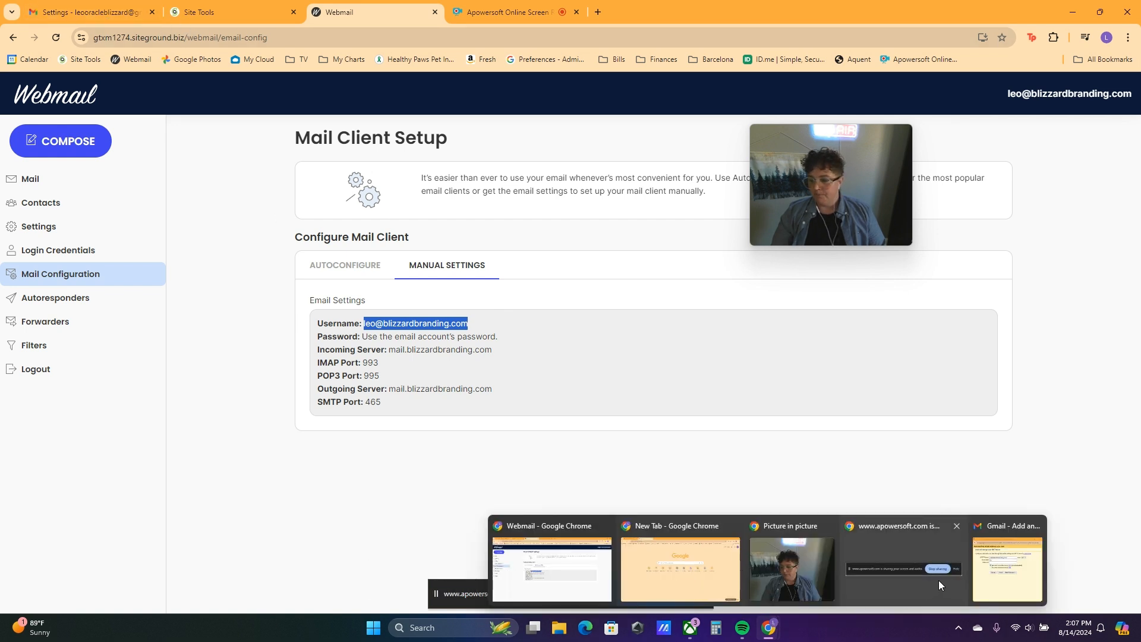
left_click(1007, 567)
left_click(334, 265)
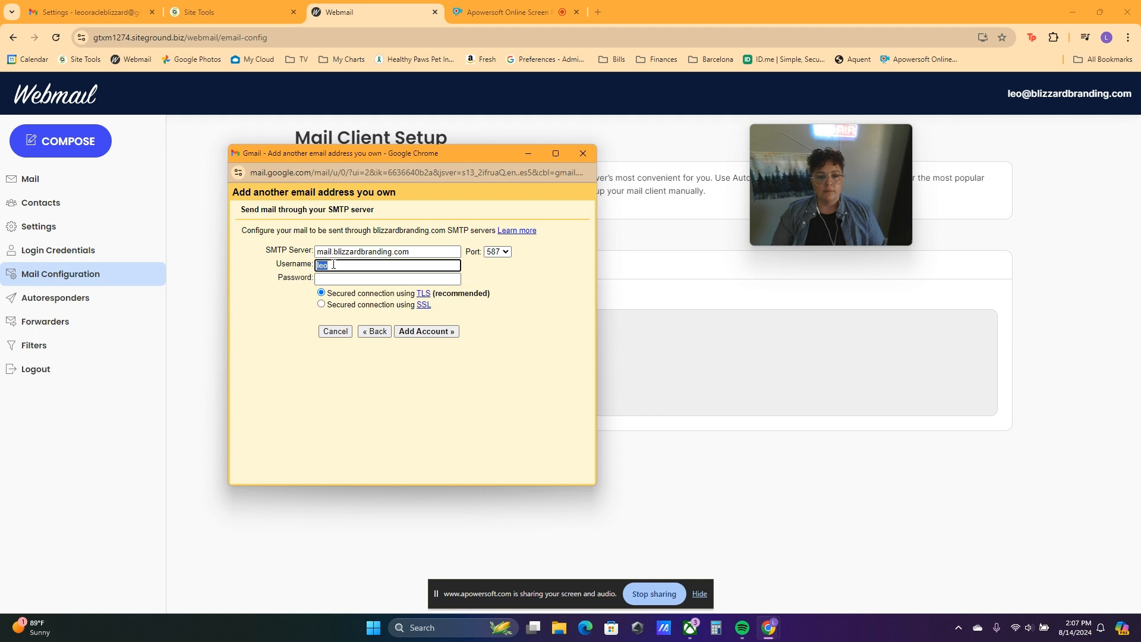
key("ctrl+v")
left_click(336, 279)
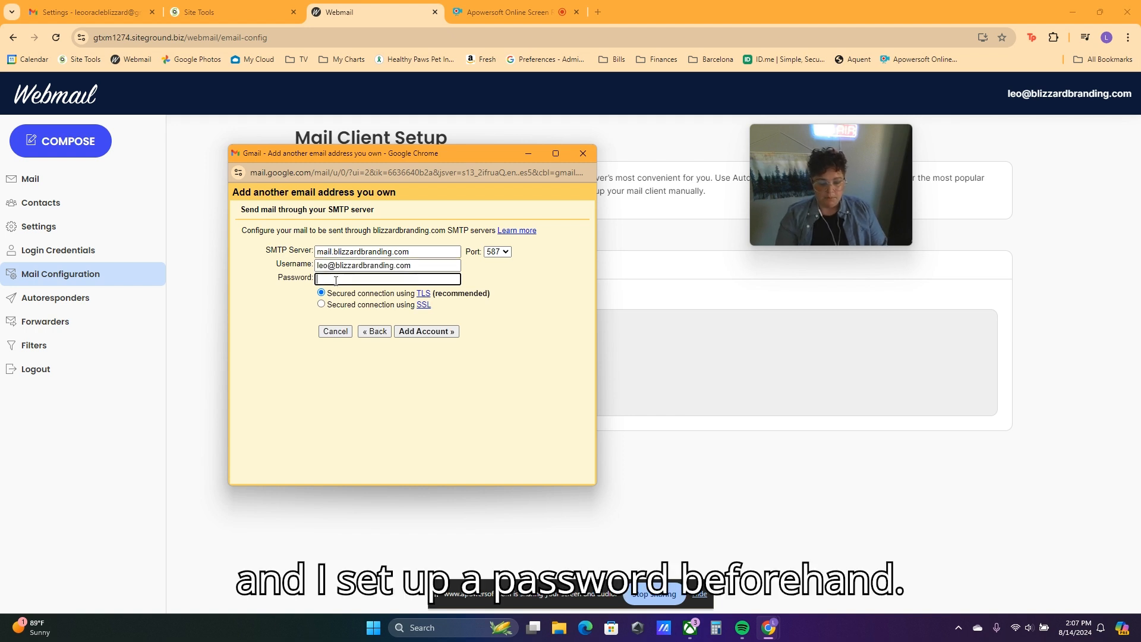
key("ctrl+v")
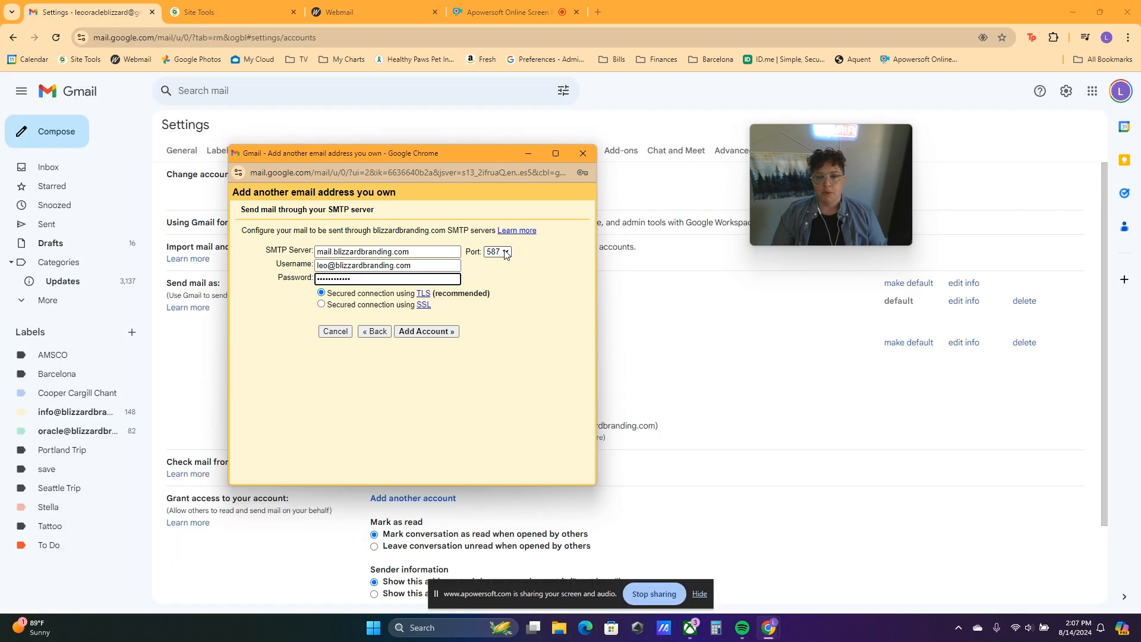
left_click(505, 252)
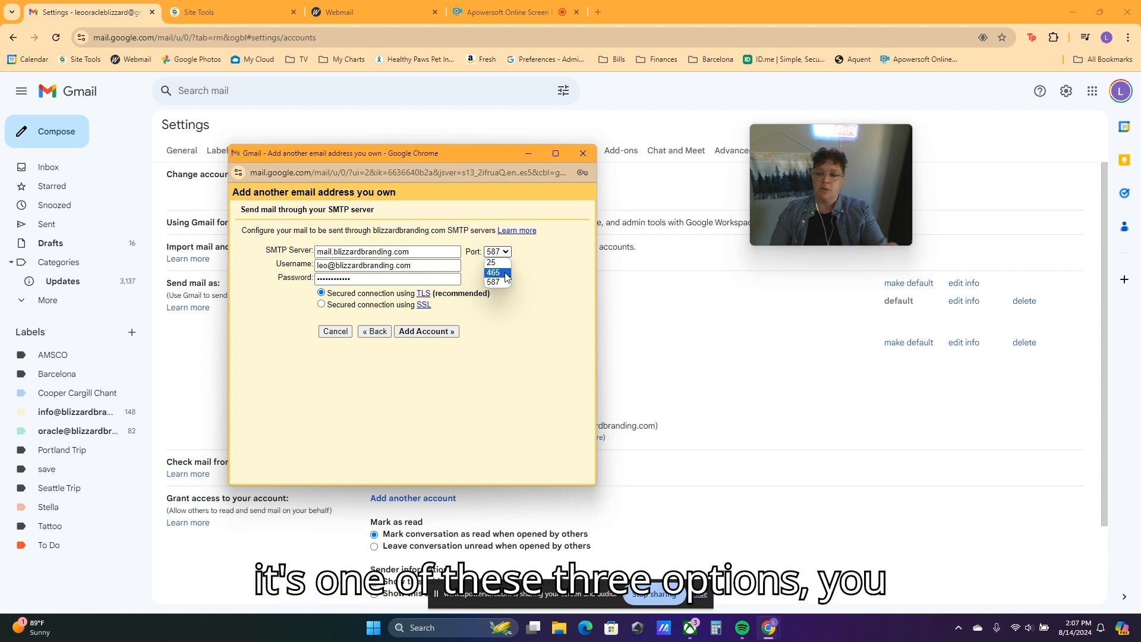
Step: Add the send-as address over port 465 with SSL and send its verification email
left_click(498, 272)
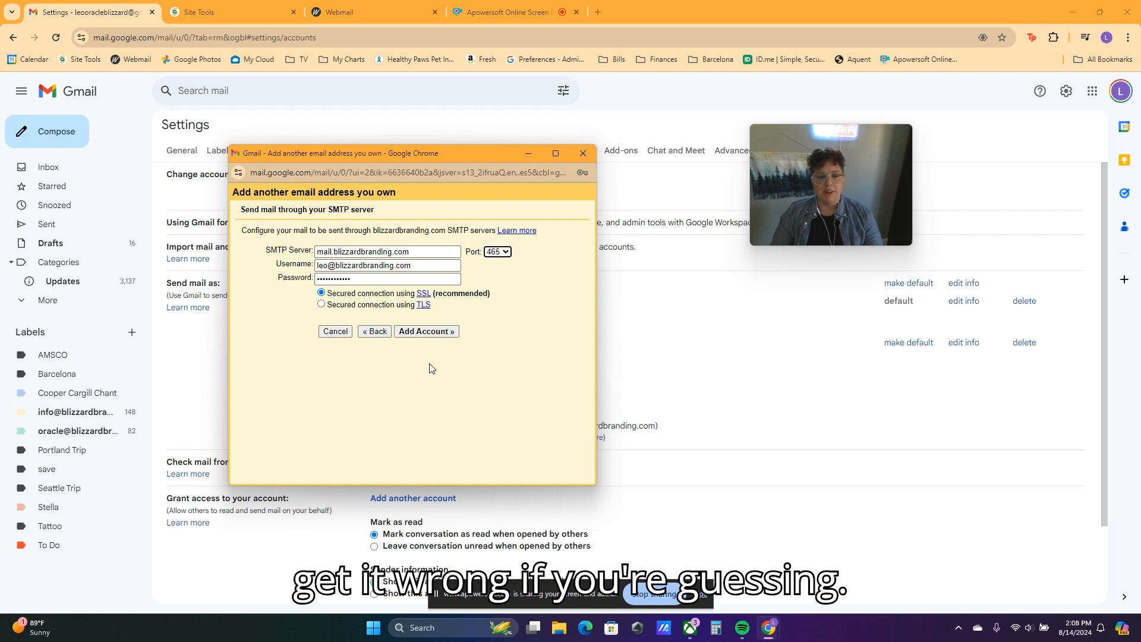
left_click(427, 333)
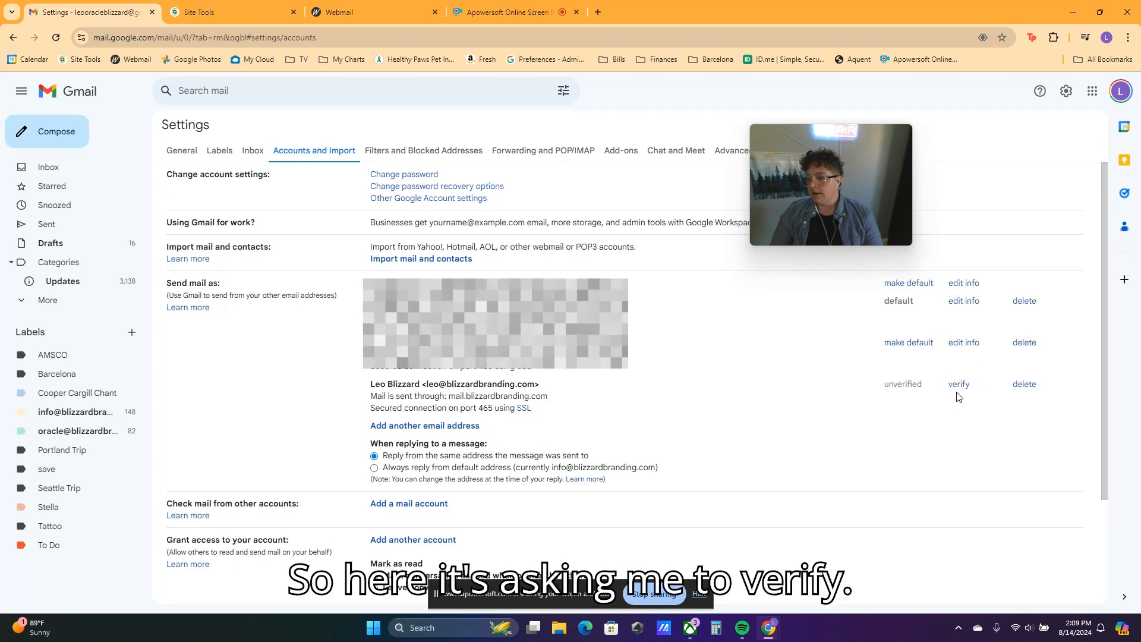
left_click(959, 385)
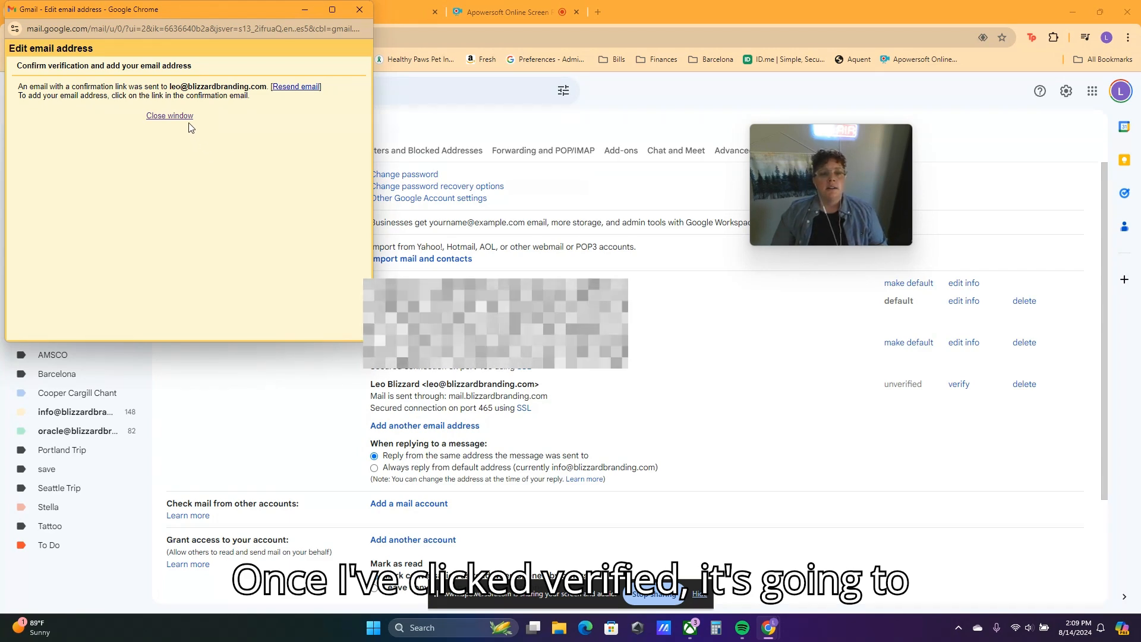
left_click(172, 116)
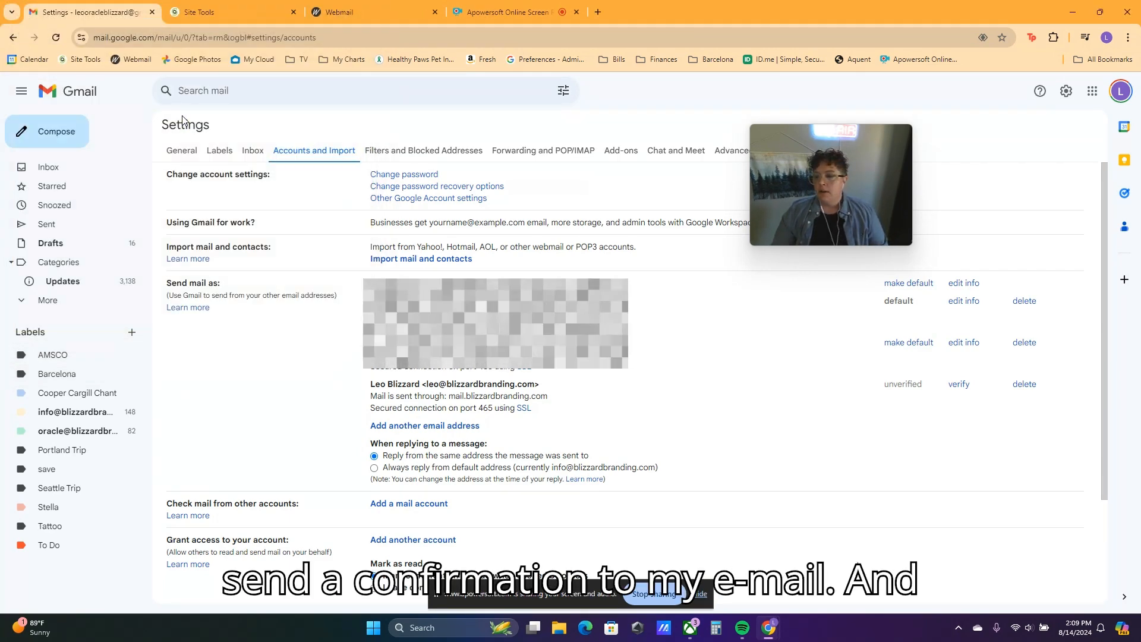
Step: Open the Gmail Confirmation email in the webmail inbox and confirm the send-as request
left_click(356, 15)
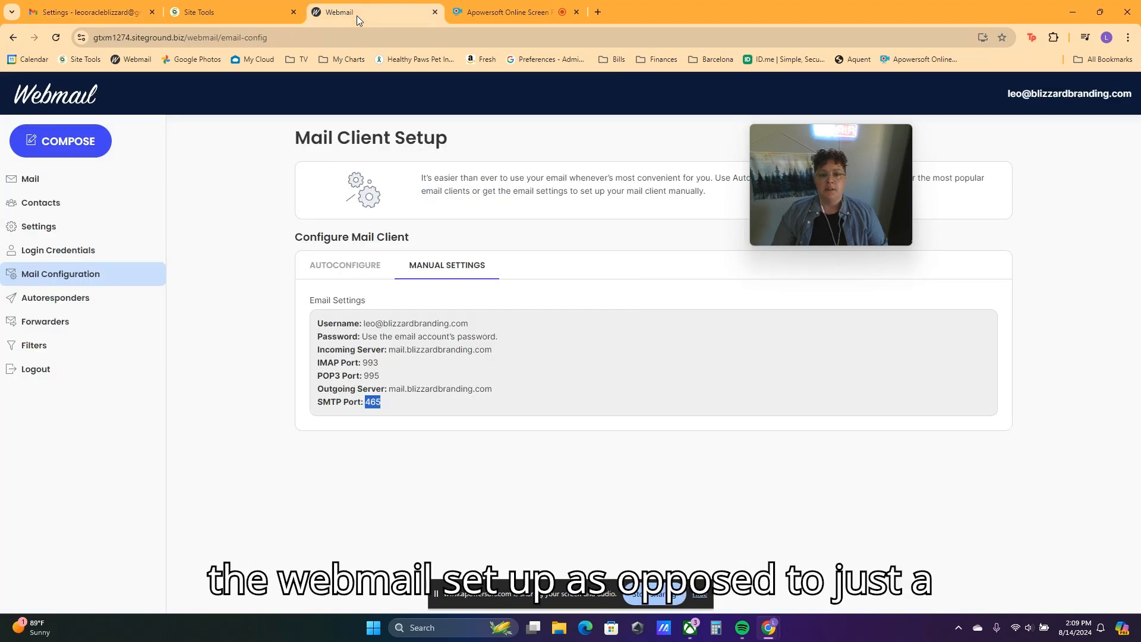
left_click(52, 188)
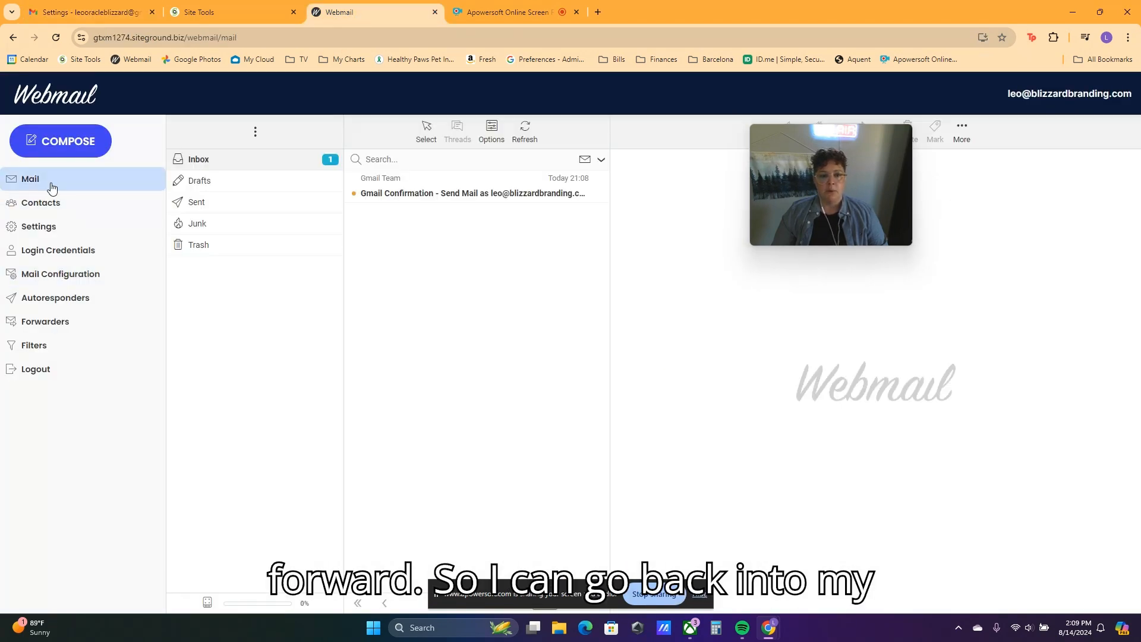
left_click(509, 194)
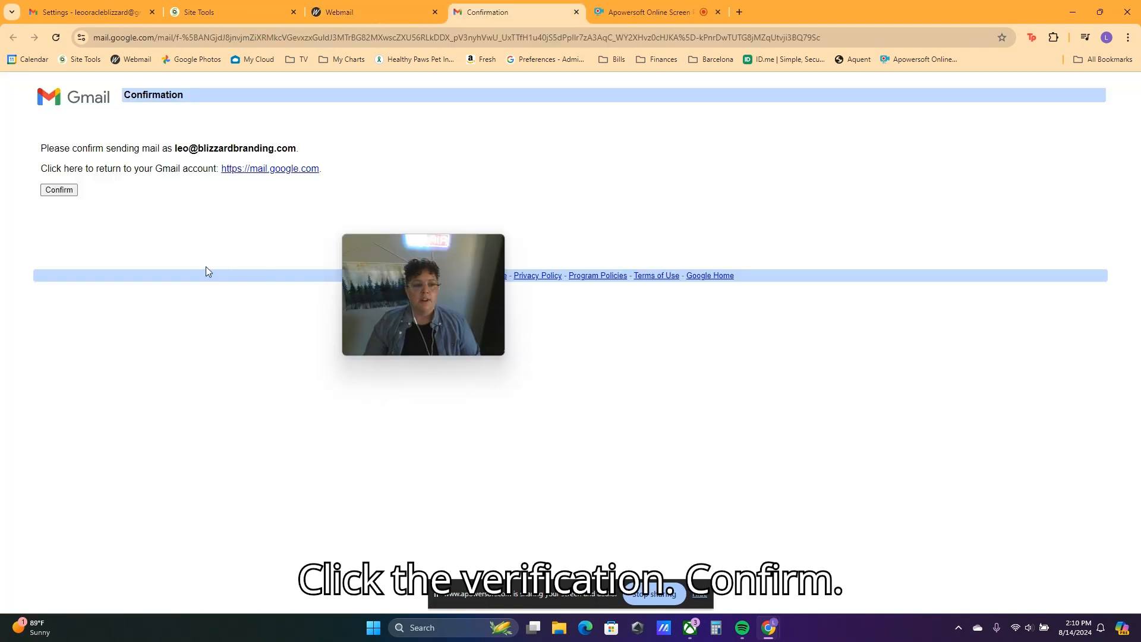
left_click(65, 192)
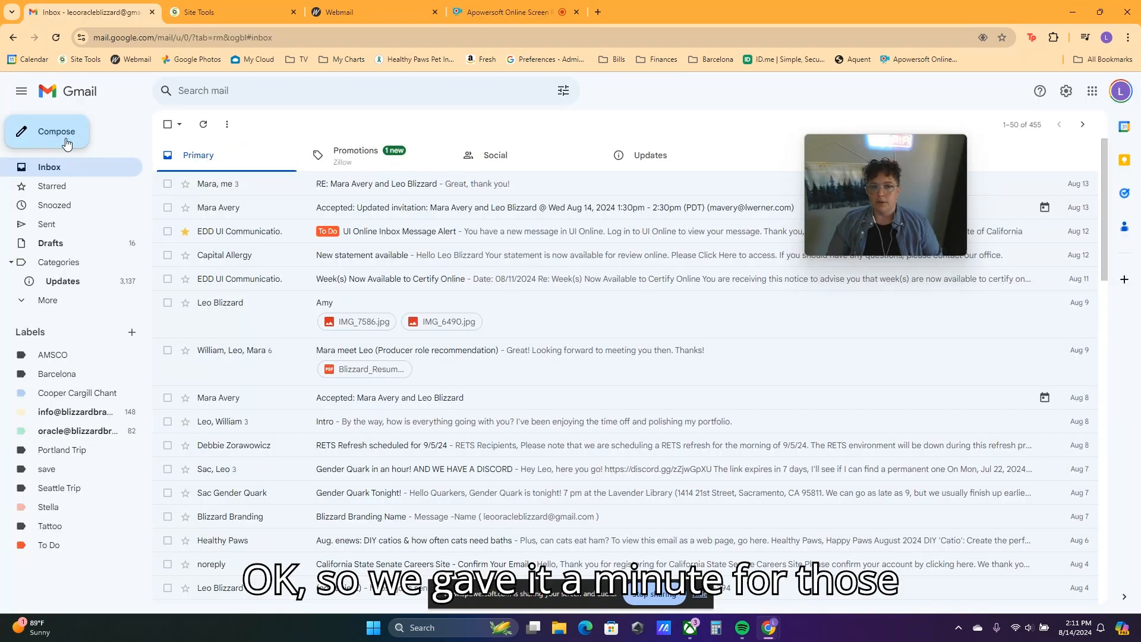
left_click(66, 143)
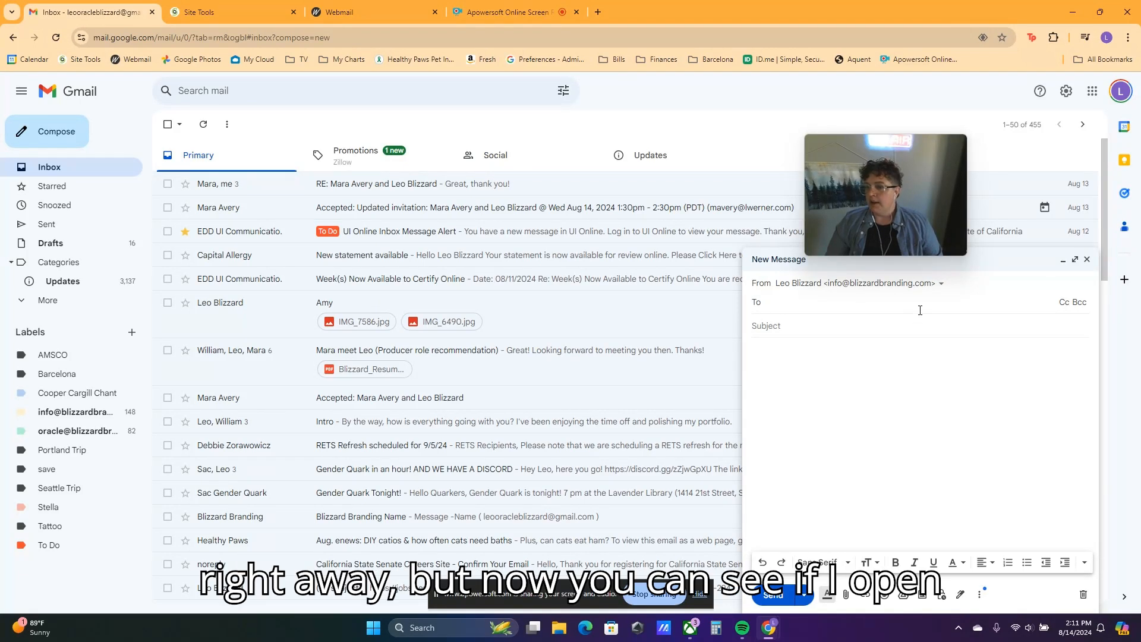
left_click(1075, 259)
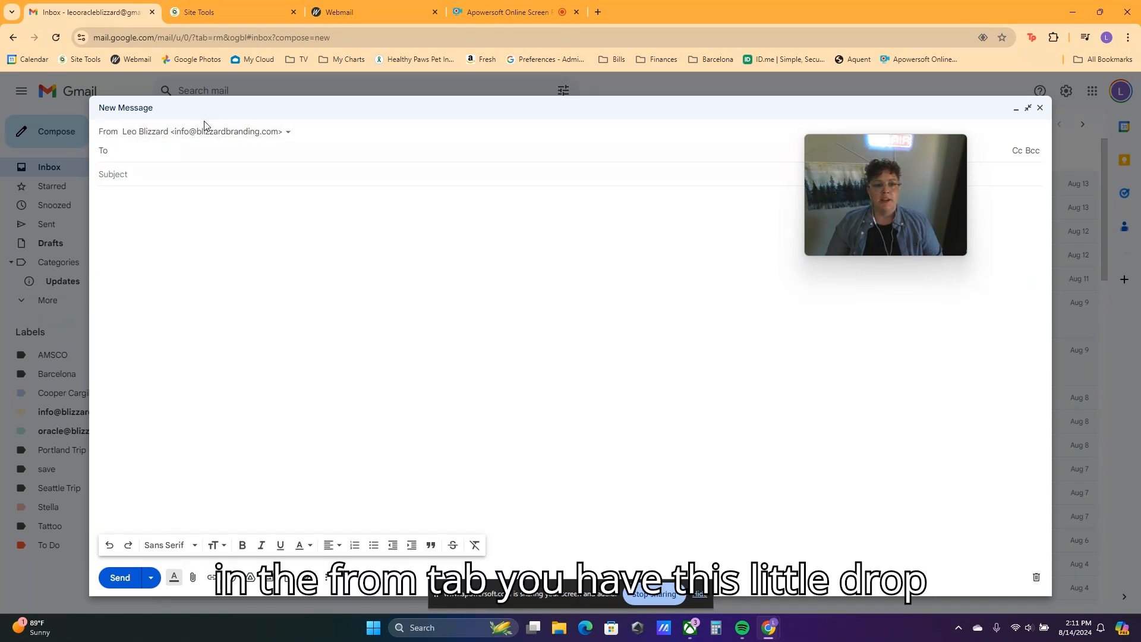
left_click(289, 134)
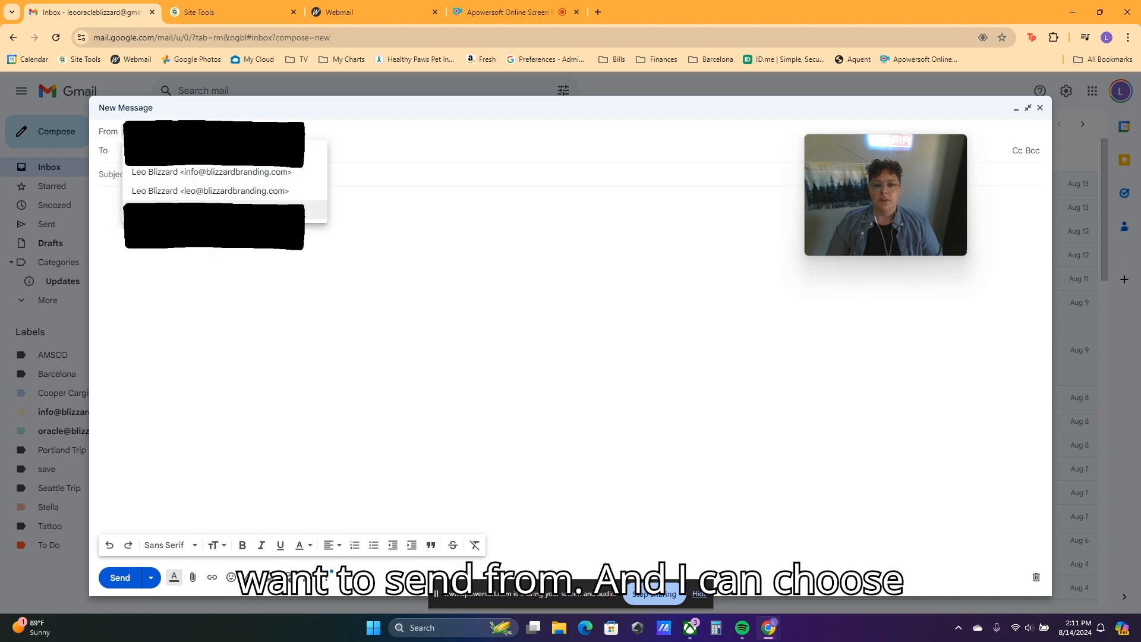
left_click(282, 191)
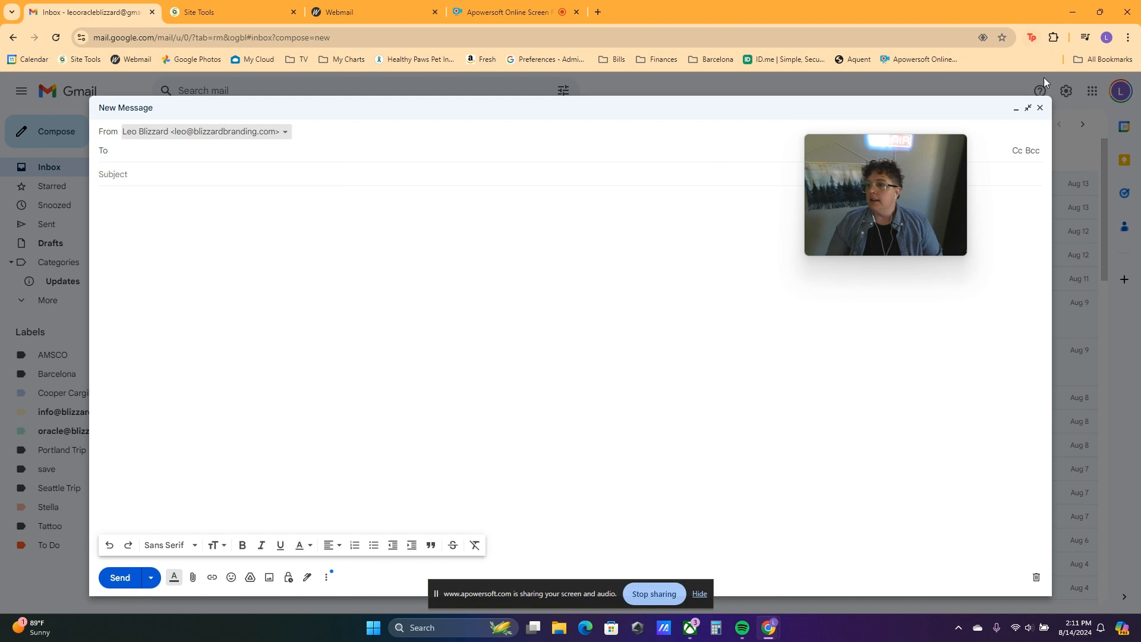
left_click(1040, 108)
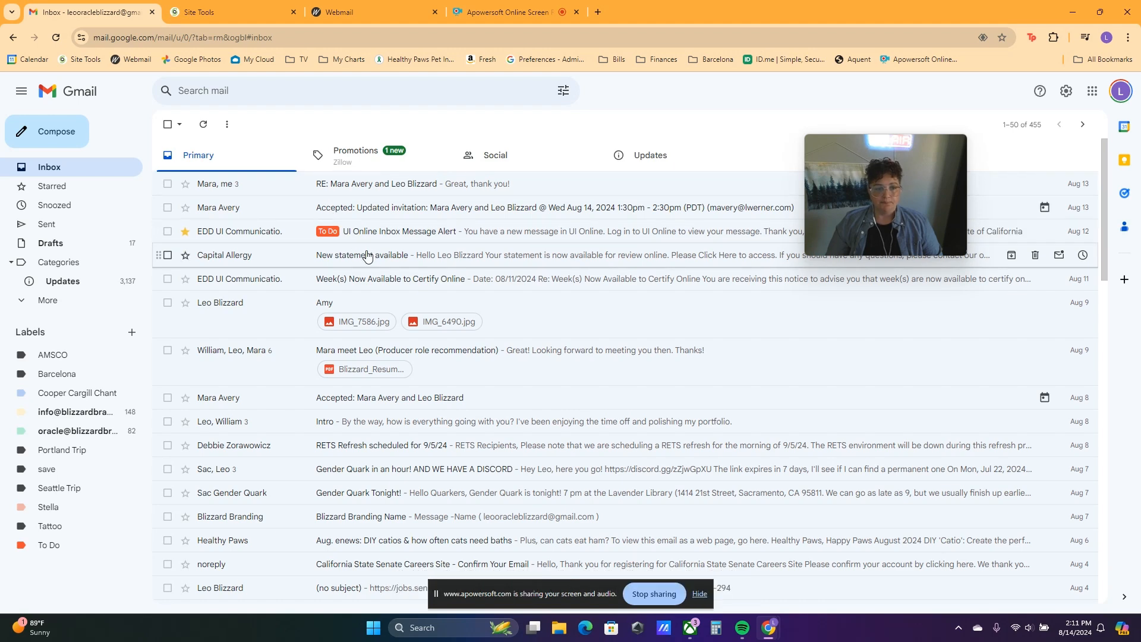
Step: Check the sender fields on a reply in the Producer role recommendation thread, then discard it
left_click(332, 350)
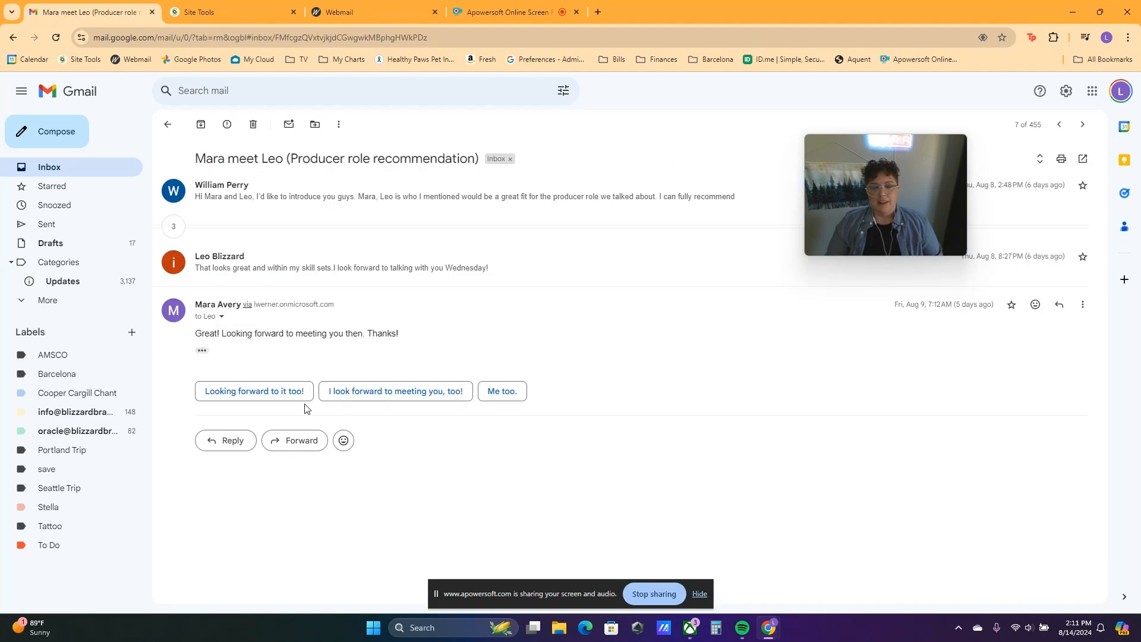
left_click(233, 442)
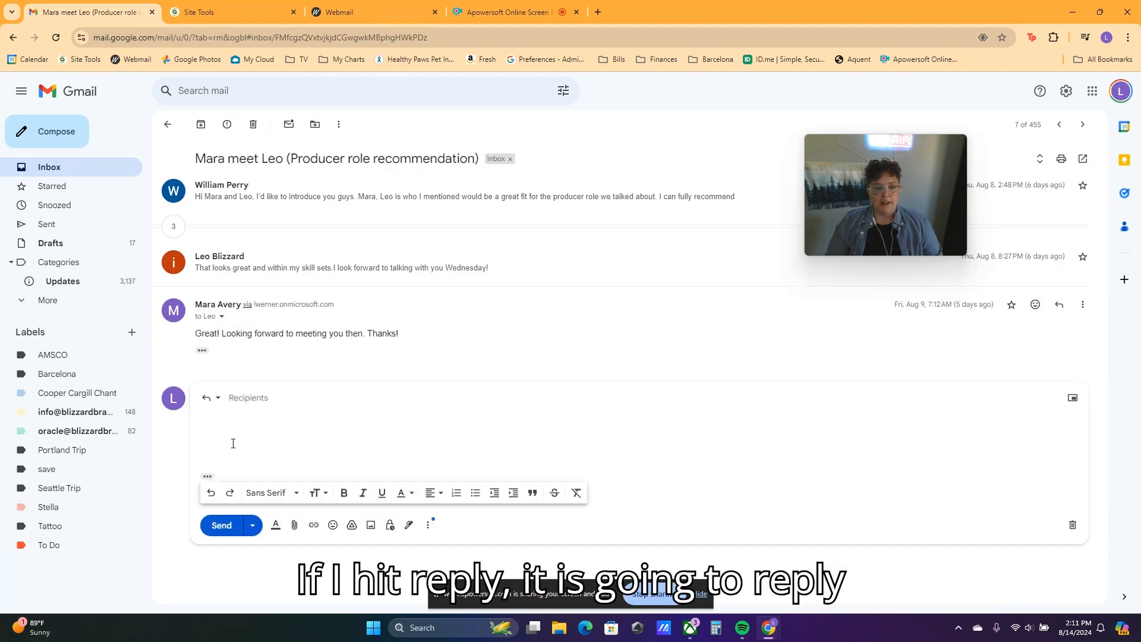
left_click(291, 399)
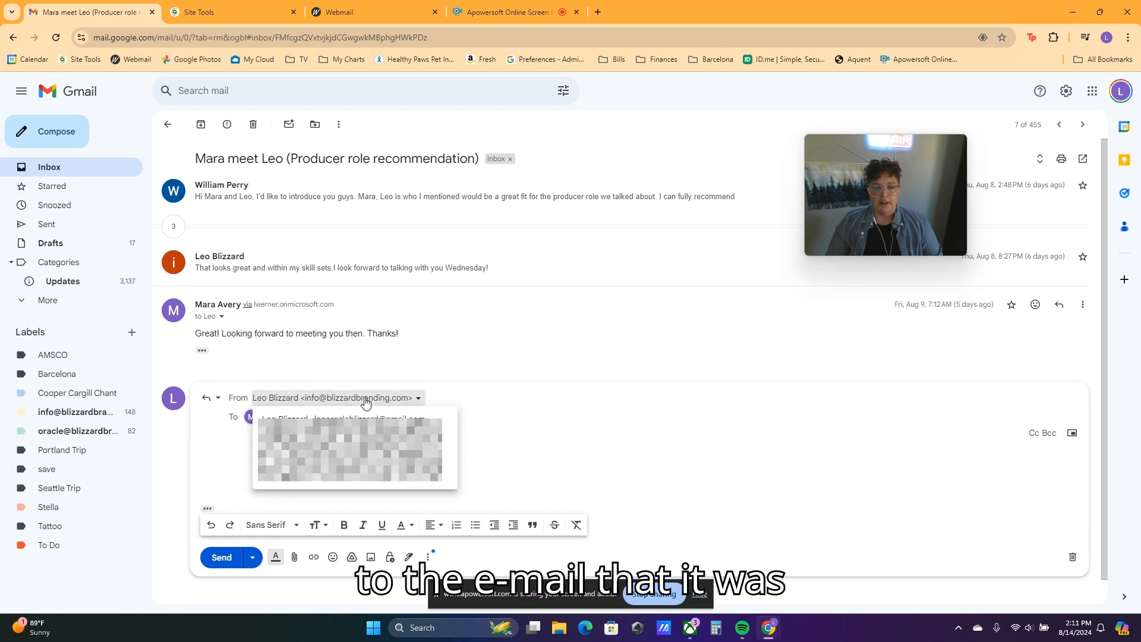
left_click(1072, 558)
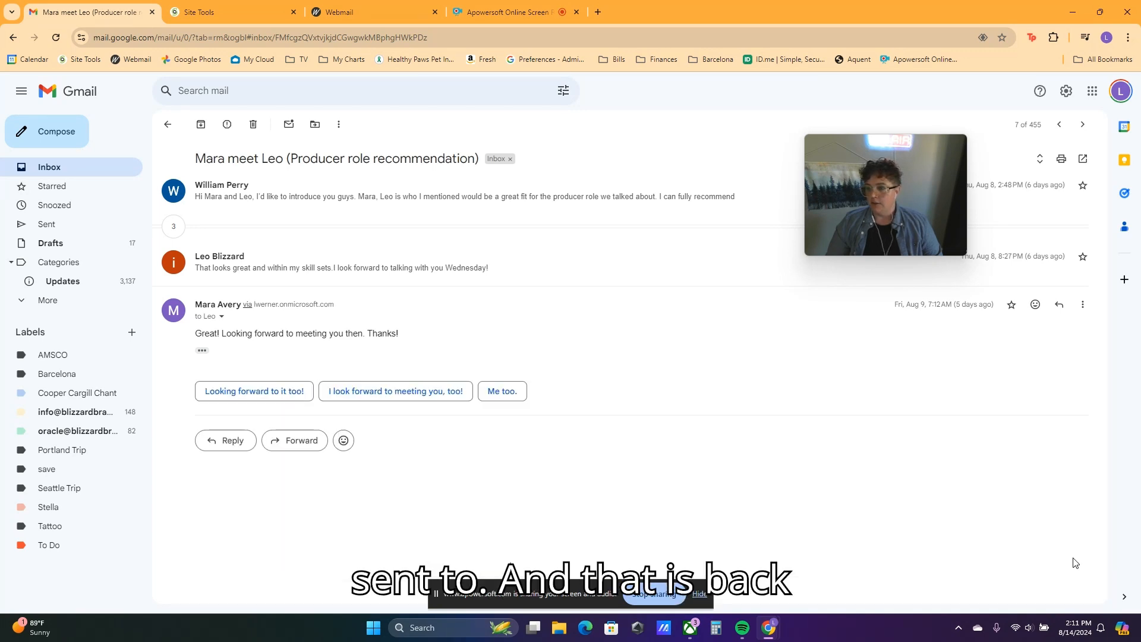
left_click(1066, 91)
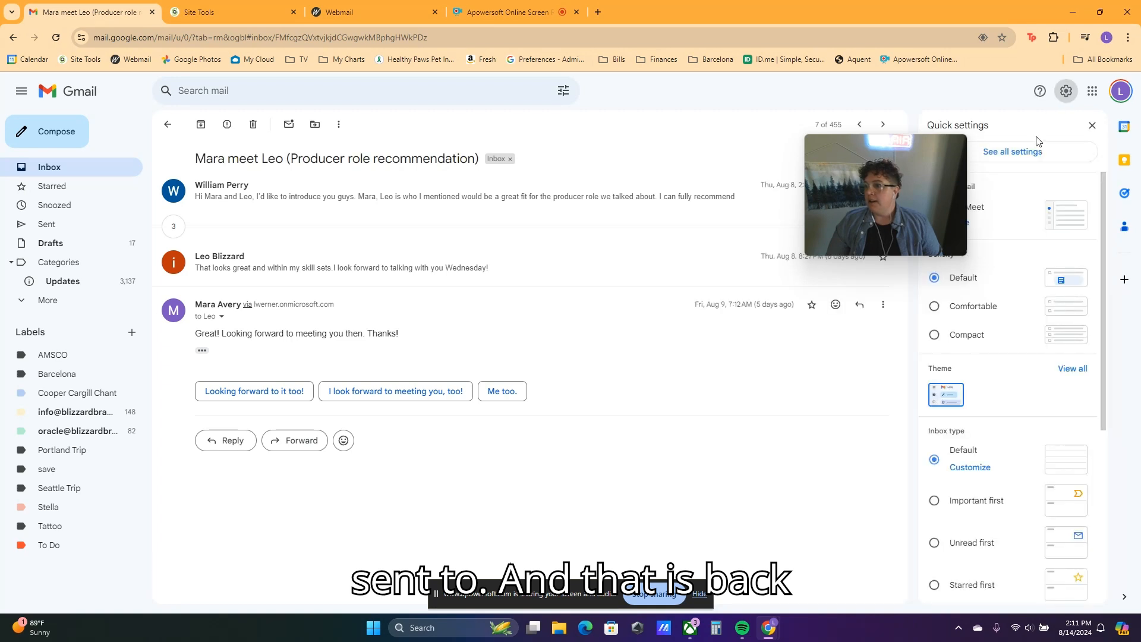
Step: In Accounts and Import, compare the reply options and keep 'Reply from the same address the message was sent to'
left_click(1034, 153)
left_click(313, 148)
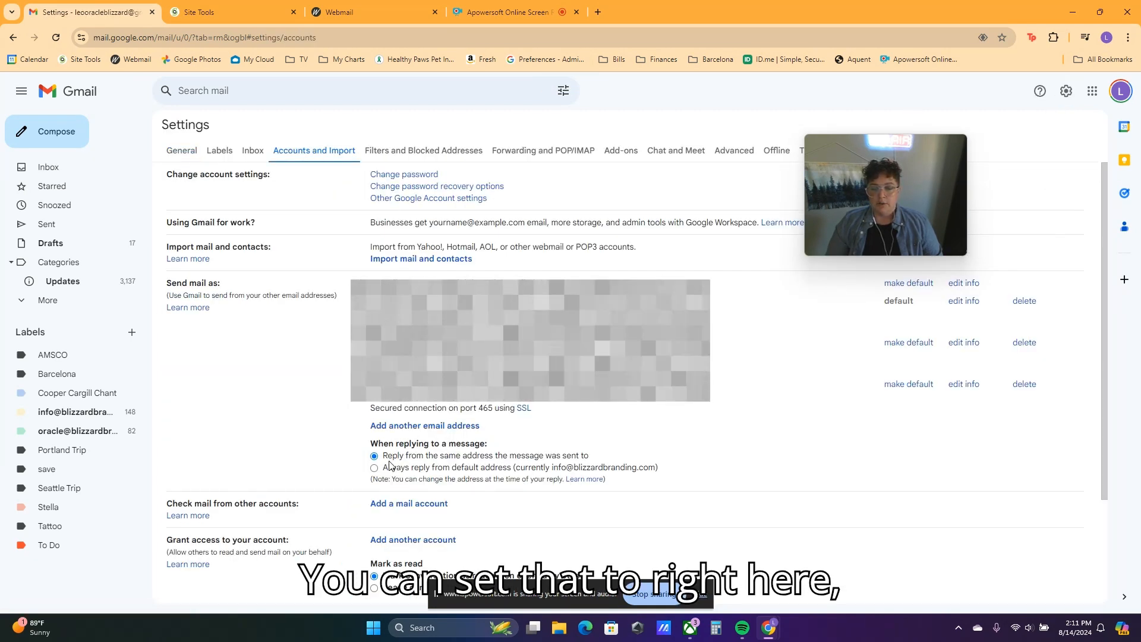
triple_click(393, 455)
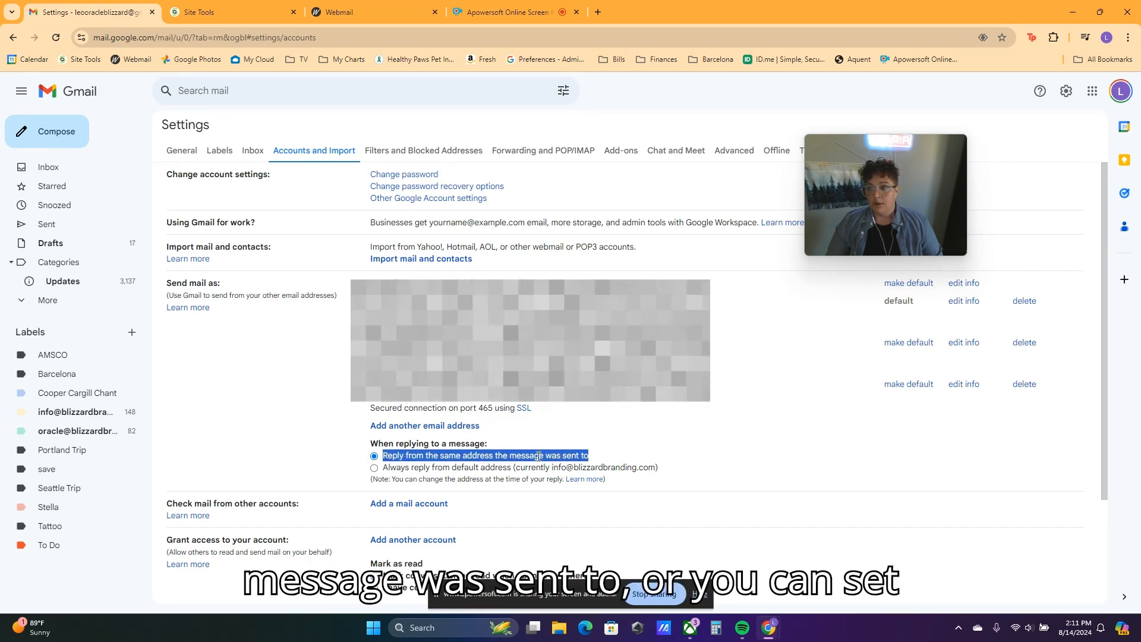
triple_click(488, 467)
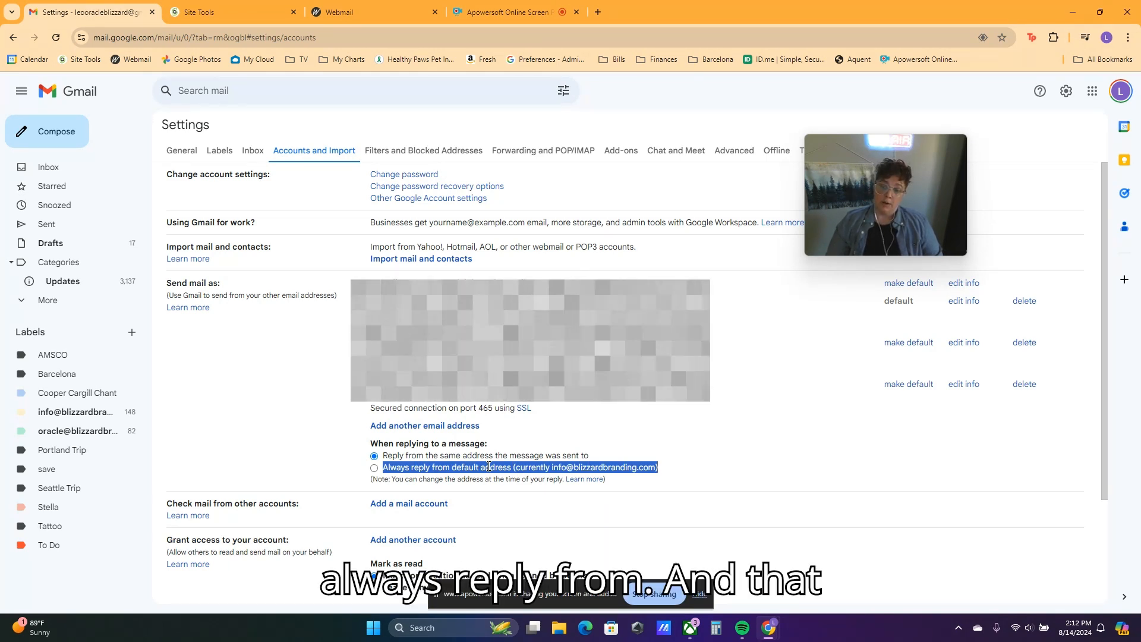
triple_click(485, 456)
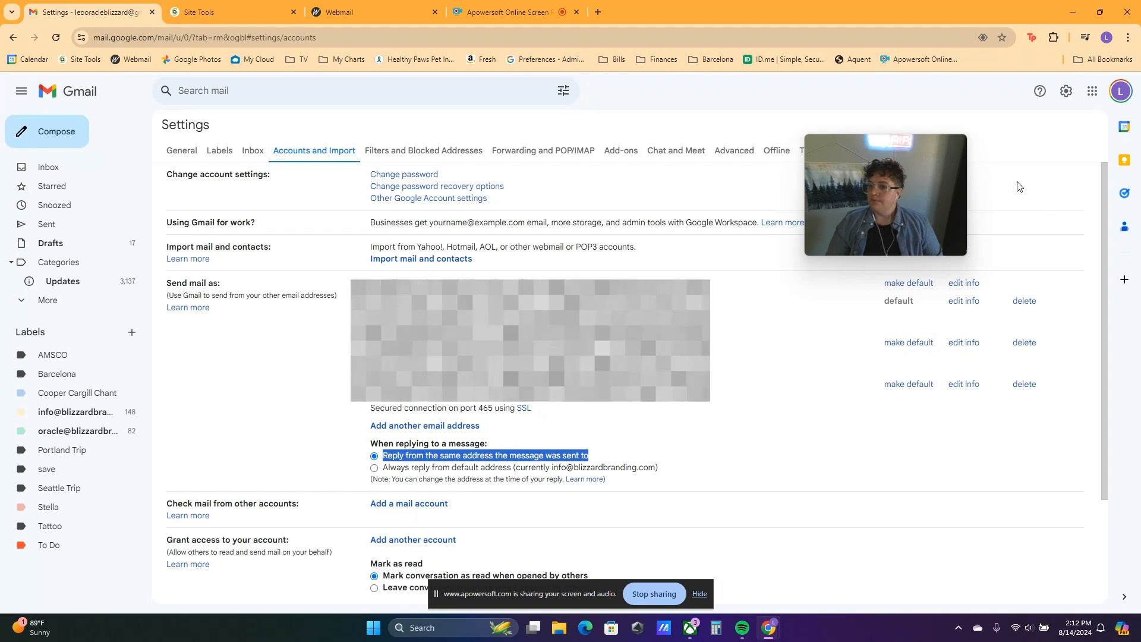
mouse_move(957, 147)
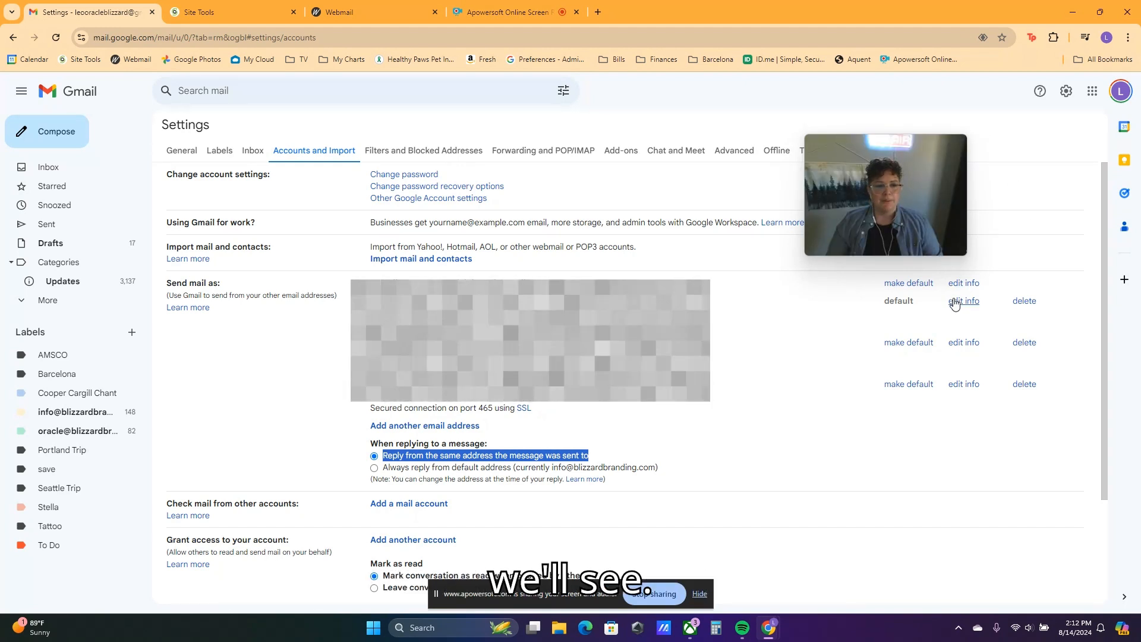
mouse_move(957, 151)
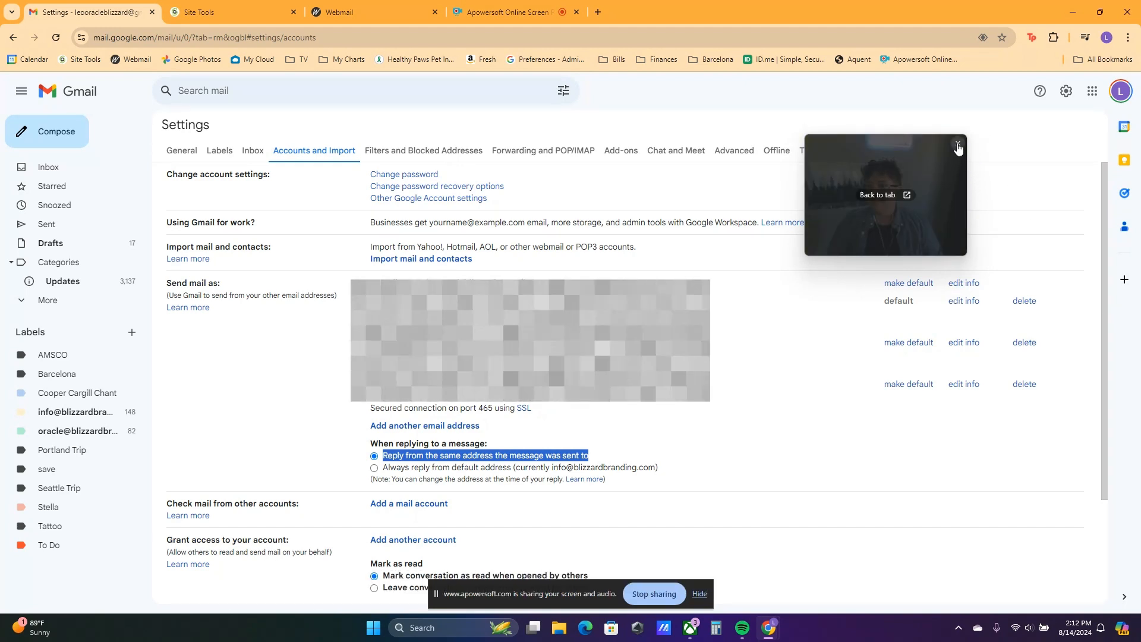